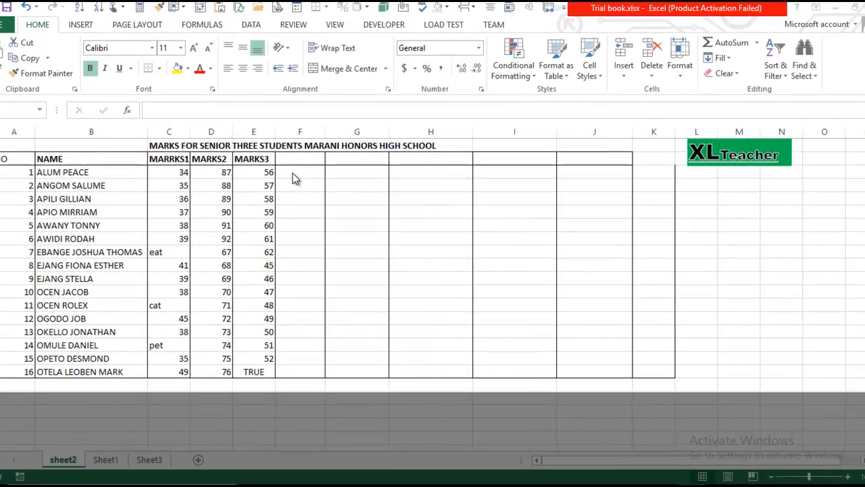
# - Fill the 34 mark in C3 yellow and the 87 mark in D3 light green
pyautogui.click(292, 171)
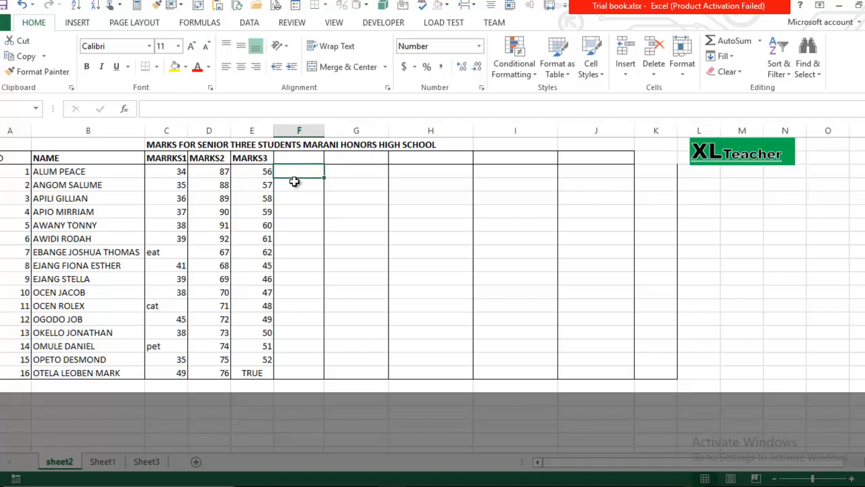
pyautogui.click(169, 175)
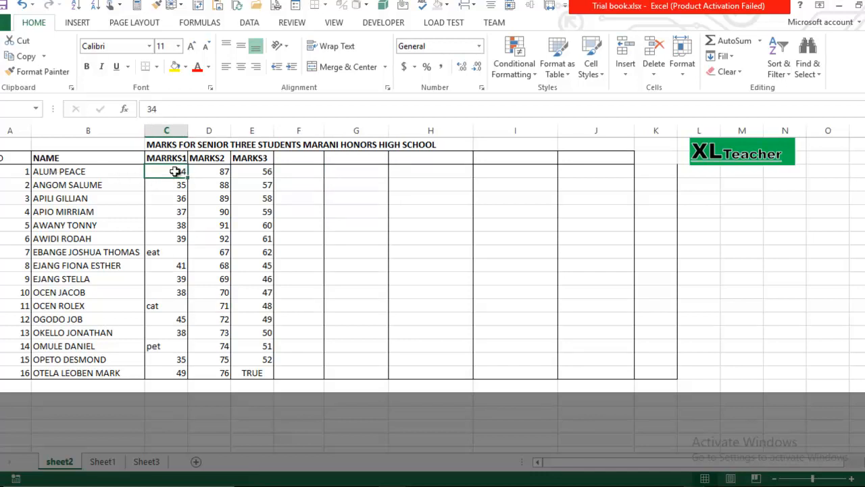
pyautogui.click(174, 66)
pyautogui.click(203, 173)
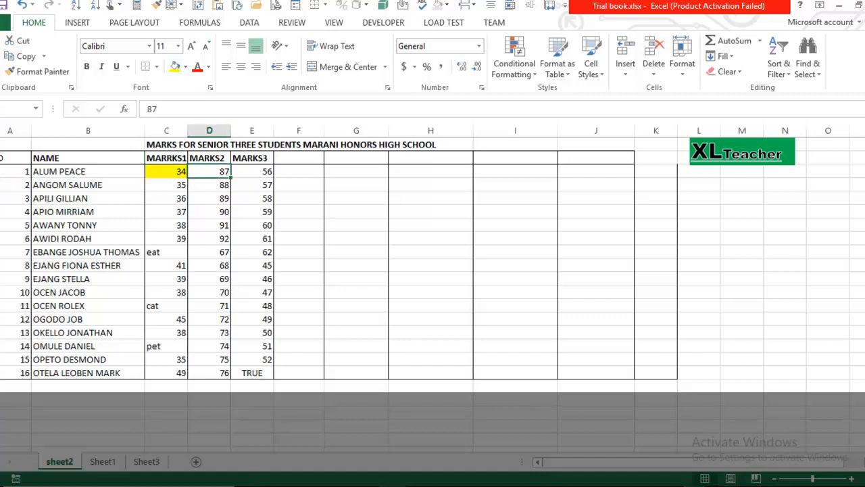
pyautogui.click(185, 66)
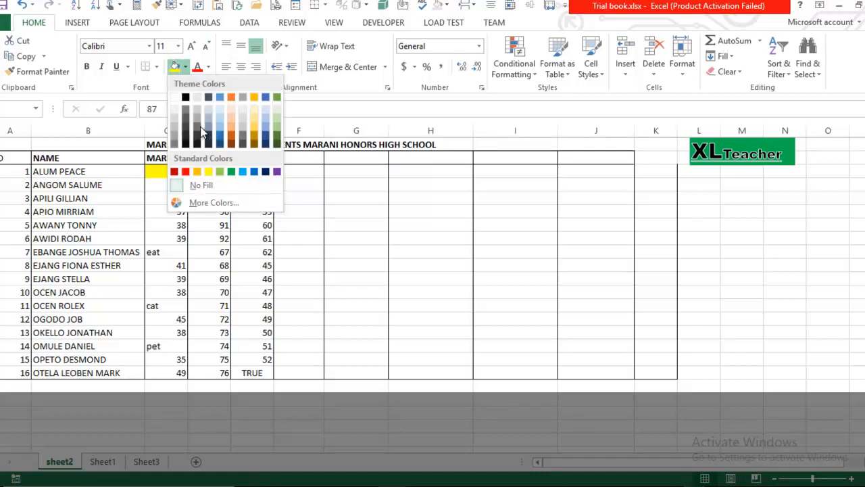
pyautogui.click(277, 124)
pyautogui.click(311, 173)
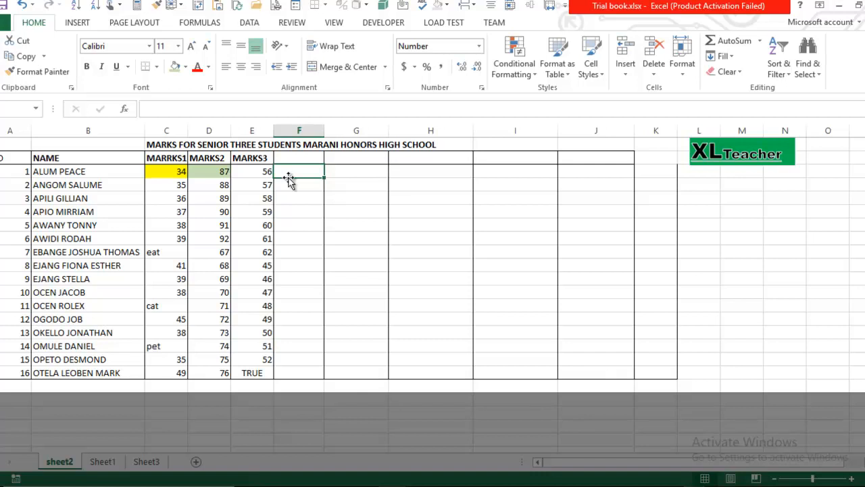
# - Enter the equal-to test =(C3=D3) in F3, which returns FALSE for 34 versus 87
pyautogui.write('=')
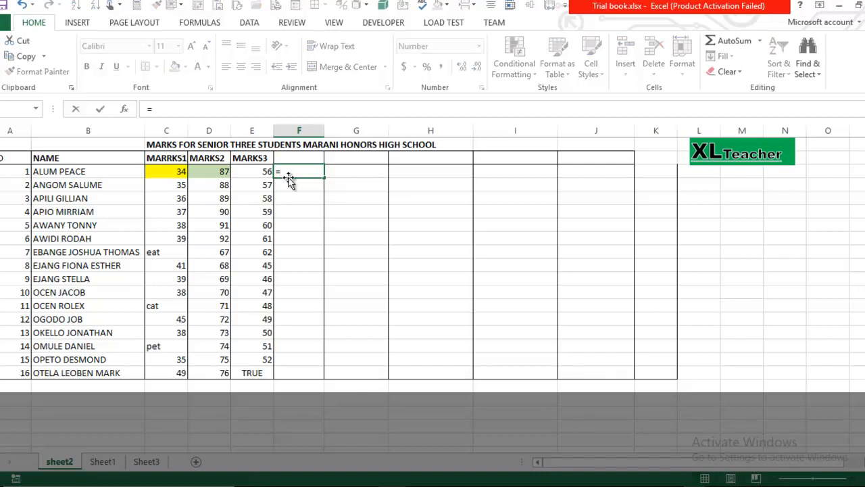
pyautogui.click(183, 171)
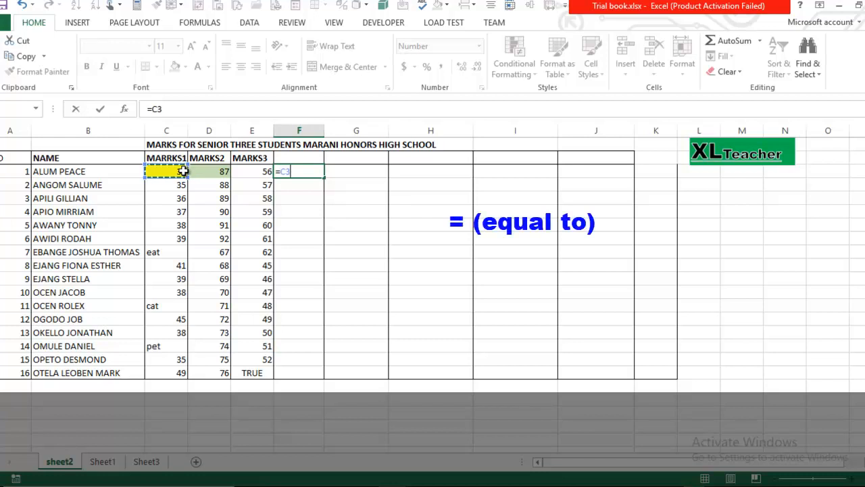
pyautogui.press('BackSpace')
pyautogui.press('BackSpace')
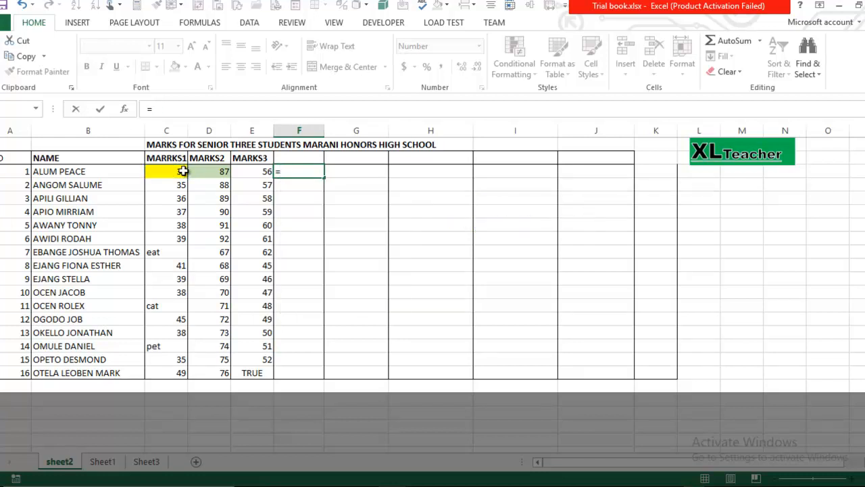
pyautogui.write('(')
pyautogui.click(183, 171)
pyautogui.write('=D3')
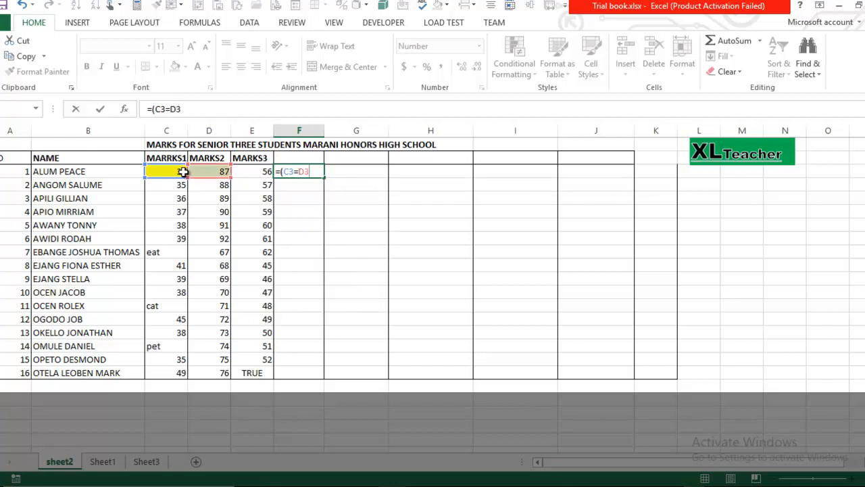
pyautogui.write(')')
pyautogui.press('Return')
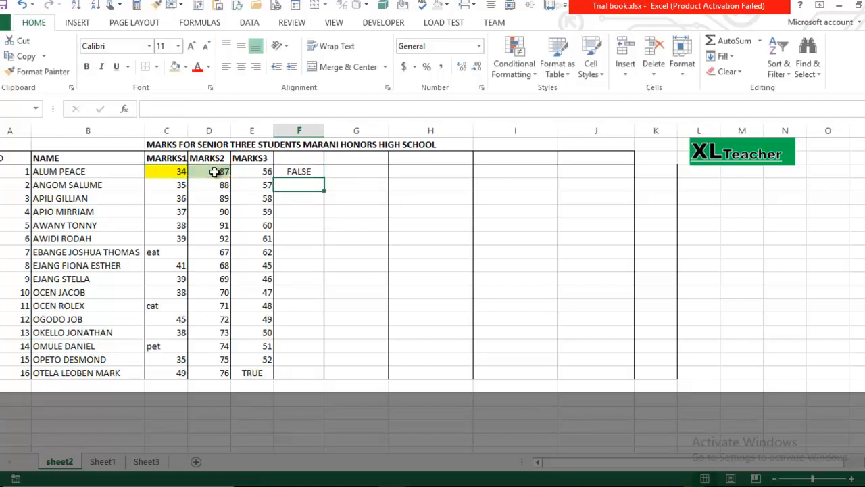
pyautogui.click(293, 171)
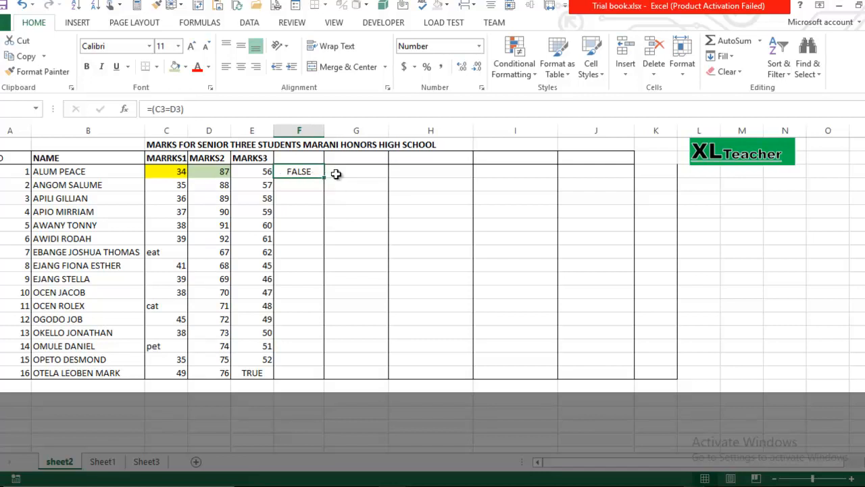
pyautogui.click(204, 173)
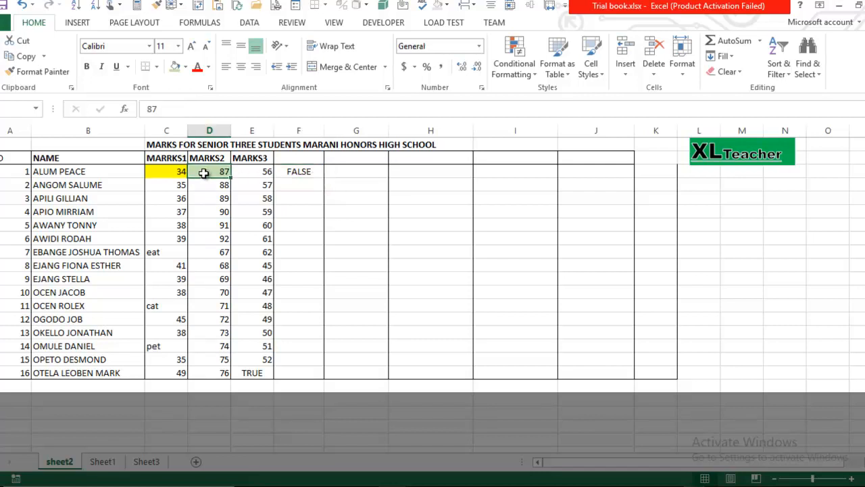
pyautogui.write('34')
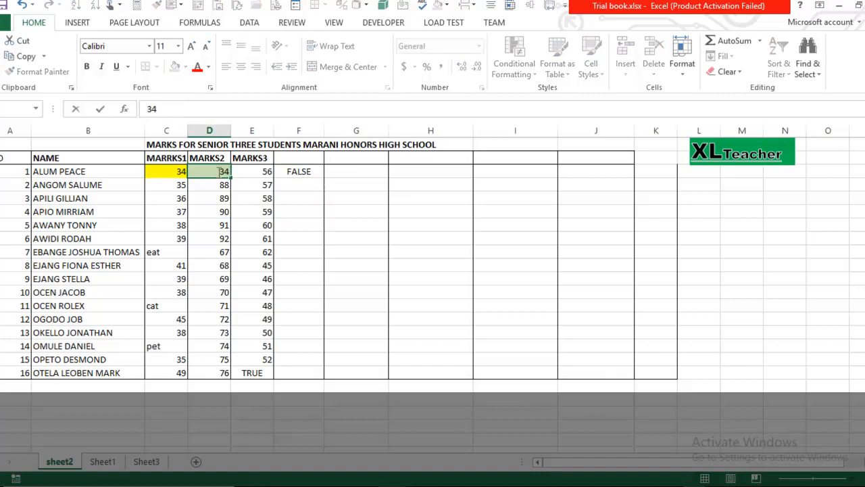
pyautogui.click(286, 172)
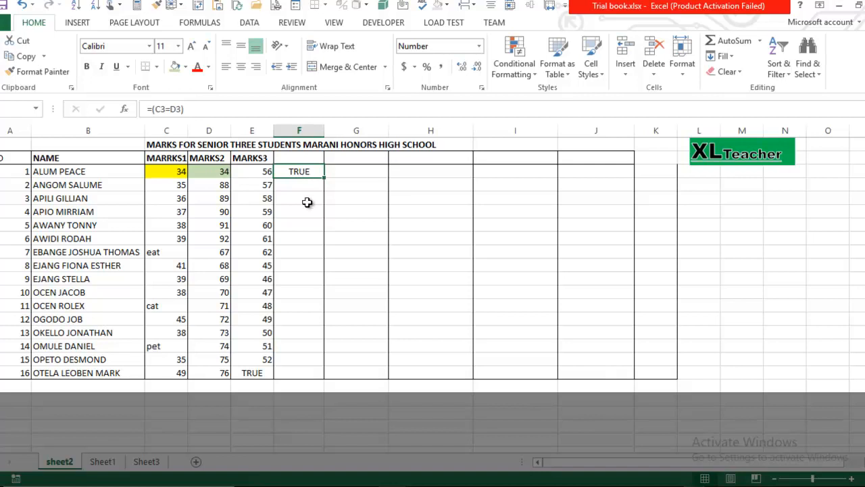
pyautogui.click(337, 175)
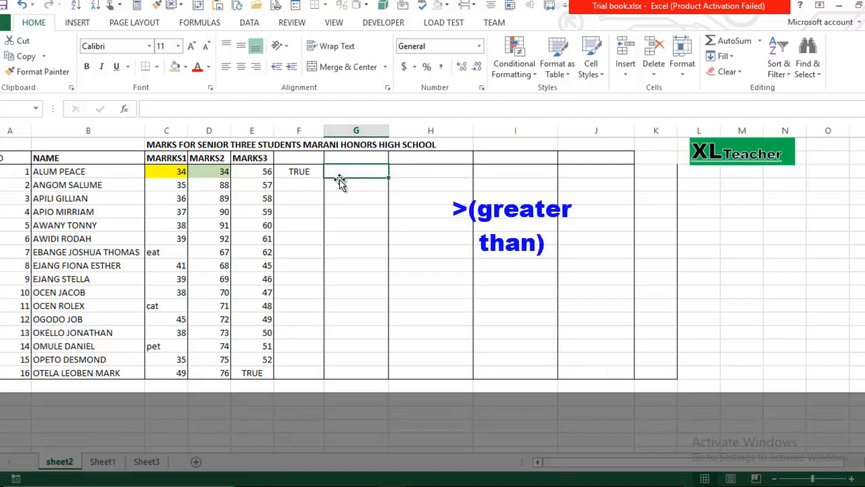
pyautogui.click(205, 173)
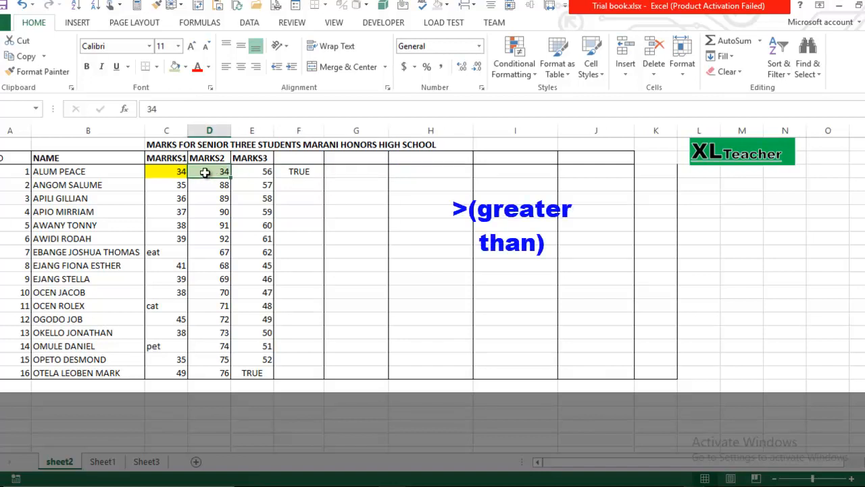
pyautogui.write('87')
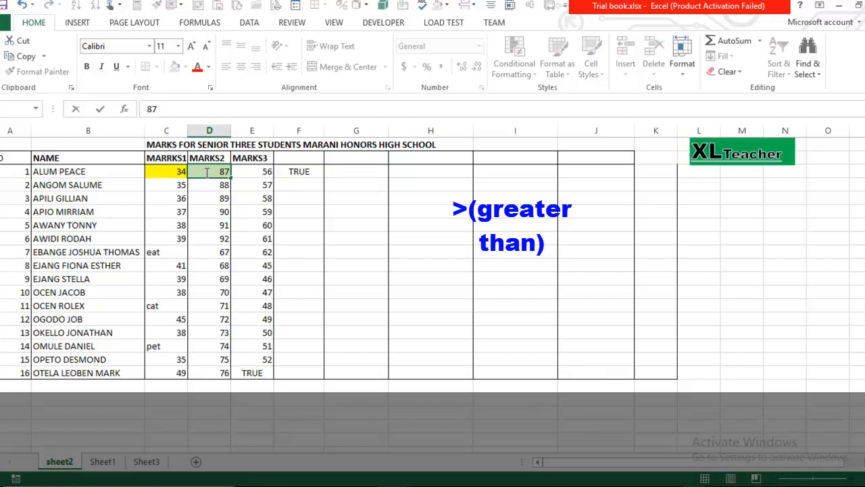
pyautogui.press('Return')
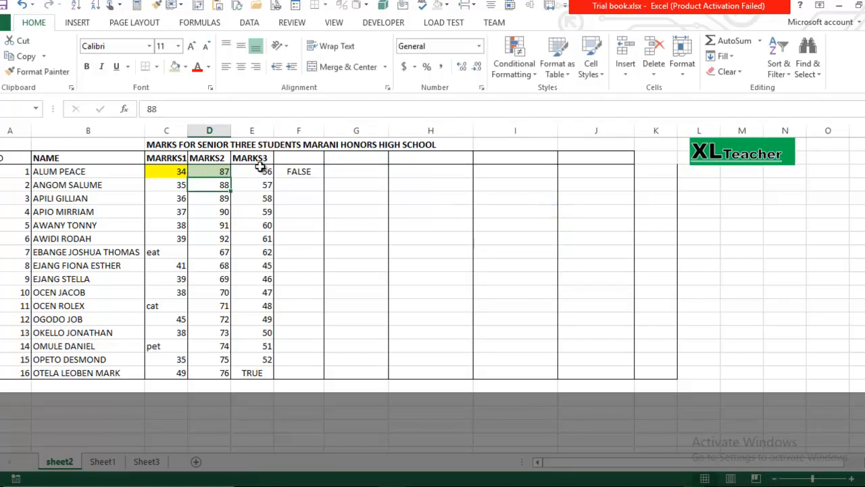
pyautogui.click(343, 174)
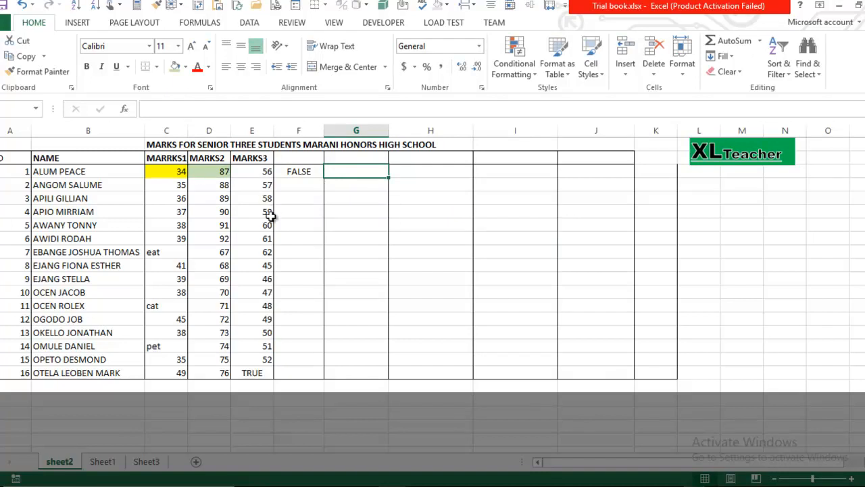
pyautogui.write('=(')
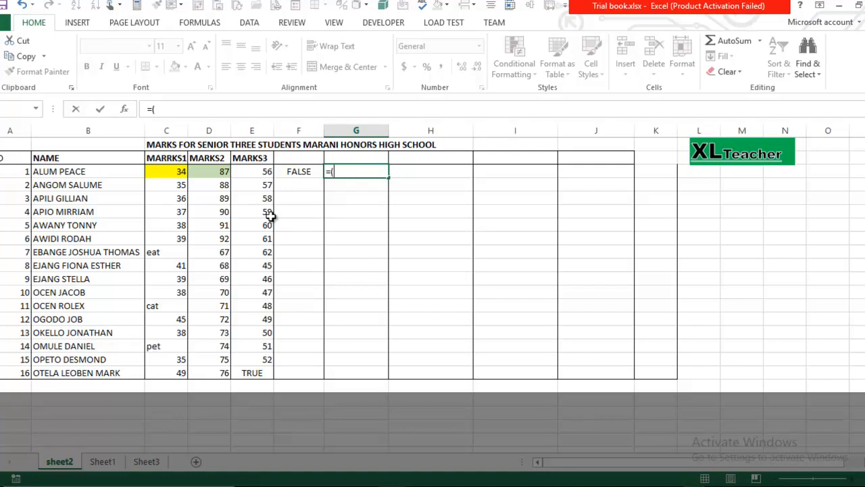
# - Complete the greater-than test =(C3>D3) in G3, giving FALSE
pyautogui.click(177, 171)
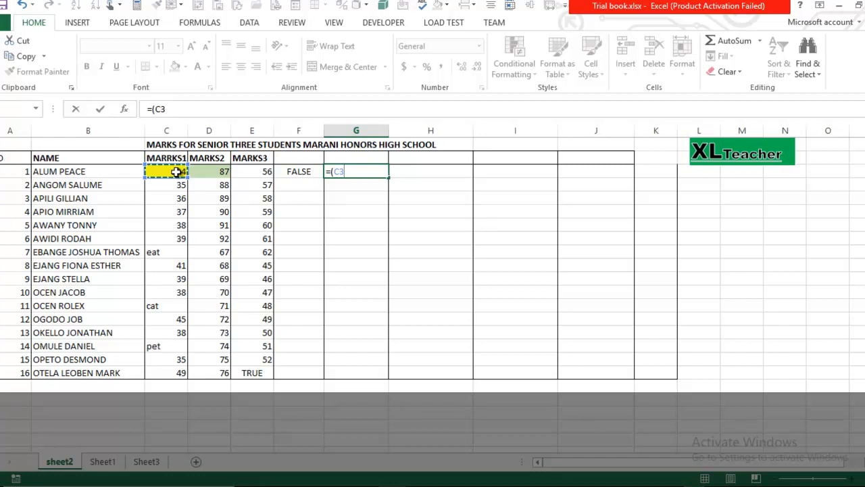
pyautogui.write('>')
pyautogui.click(208, 172)
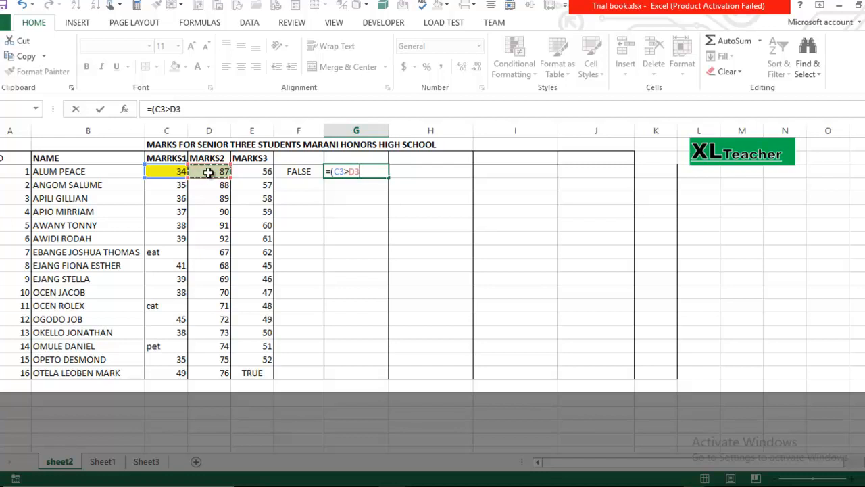
pyautogui.write(')')
pyautogui.press('Return')
pyautogui.click(365, 172)
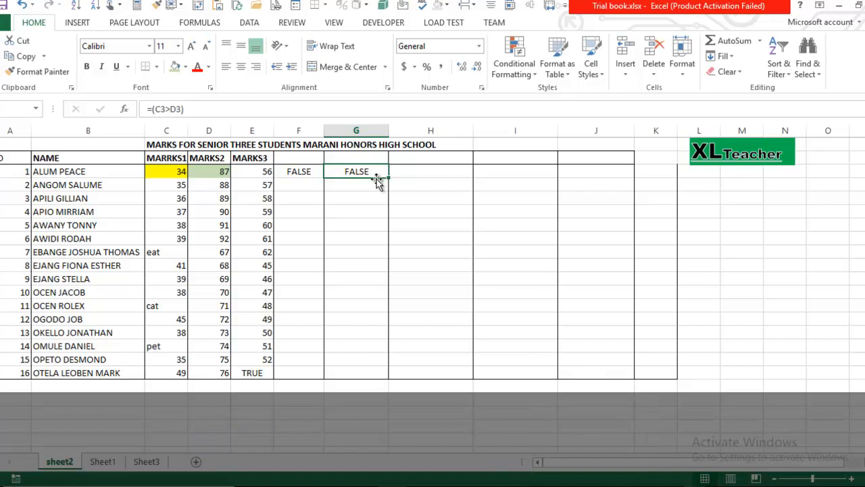
pyautogui.click(405, 173)
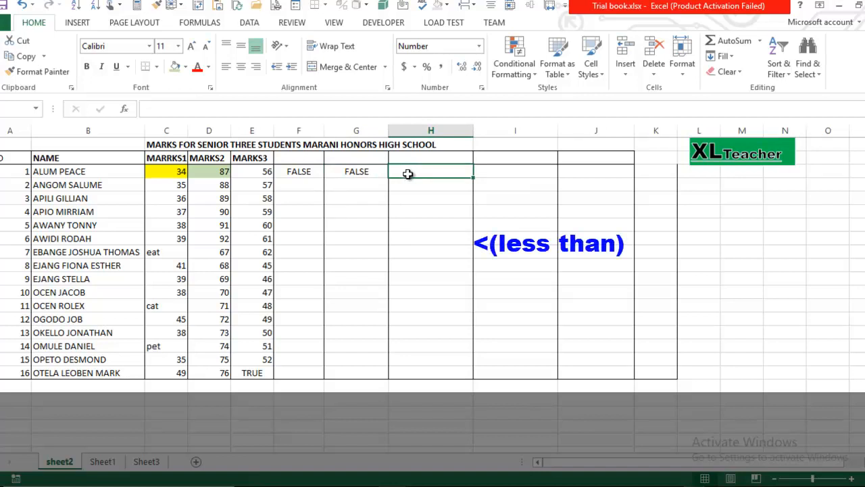
# - Enter the less-than test =(C3<D3) in H3 so it returns TRUE
pyautogui.write('=')
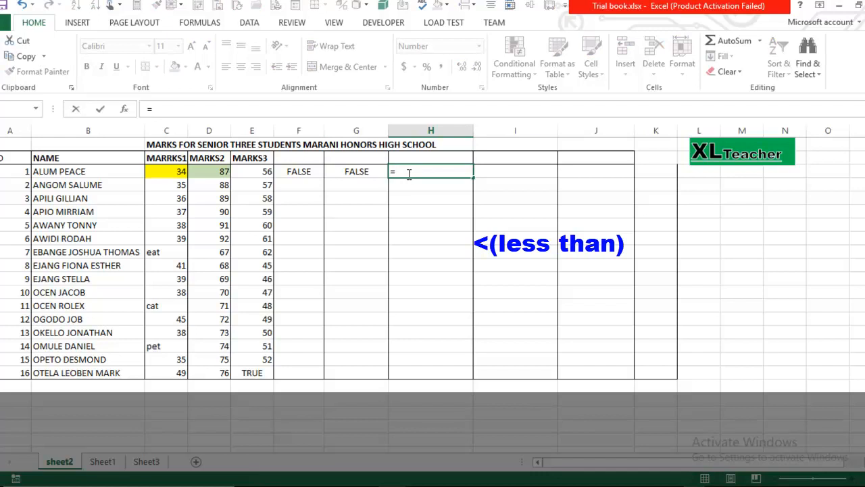
pyautogui.write('(')
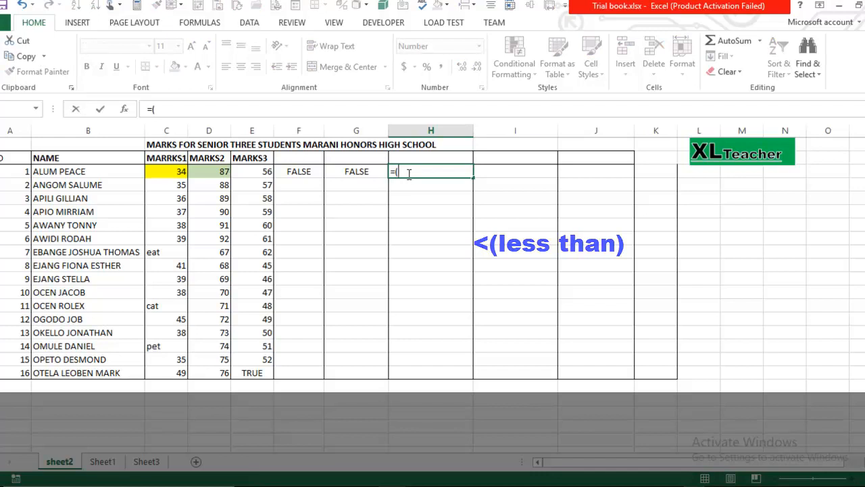
pyautogui.click(174, 172)
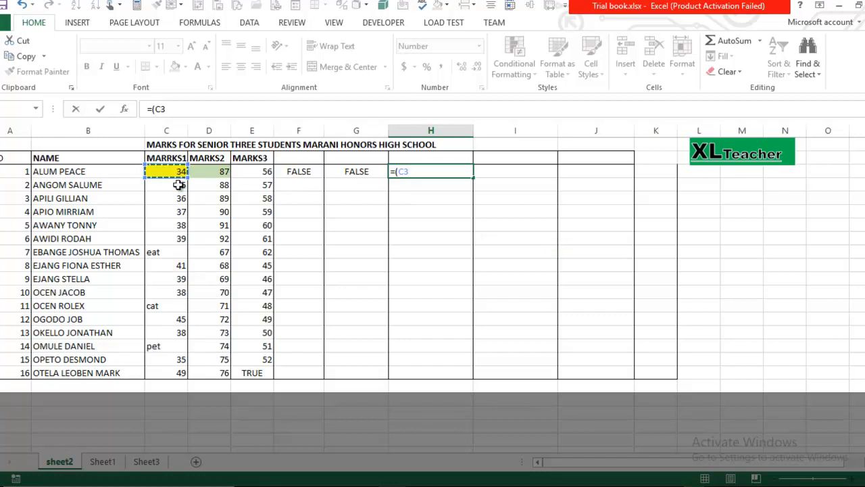
pyautogui.write('<')
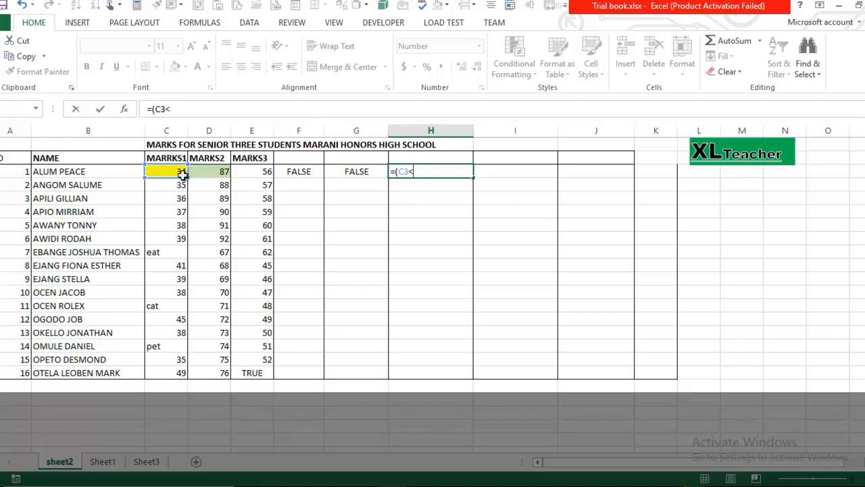
pyautogui.click(202, 171)
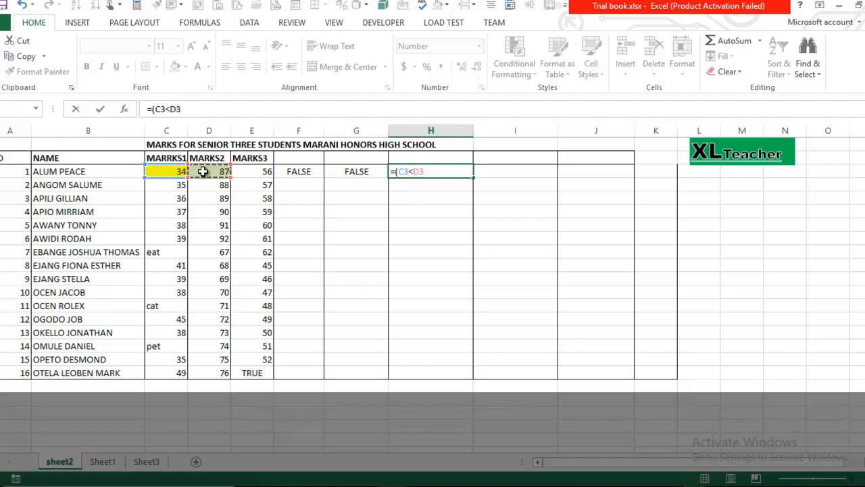
pyautogui.write(')')
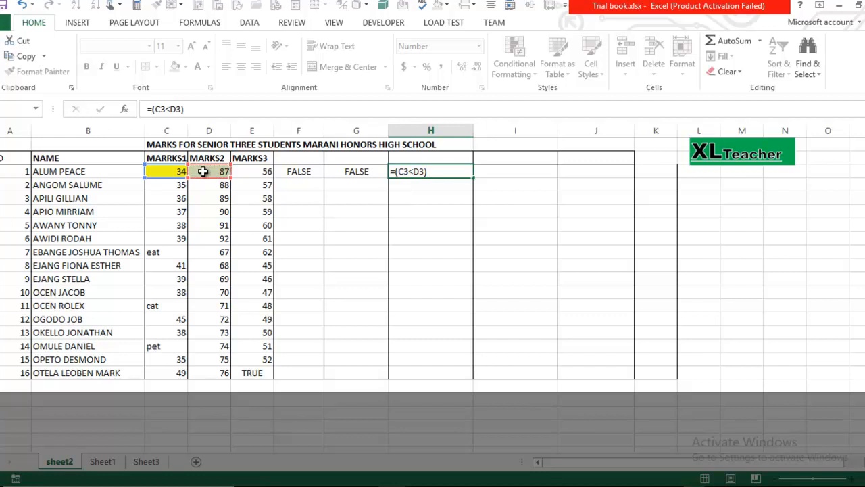
pyautogui.press('Return')
pyautogui.click(436, 171)
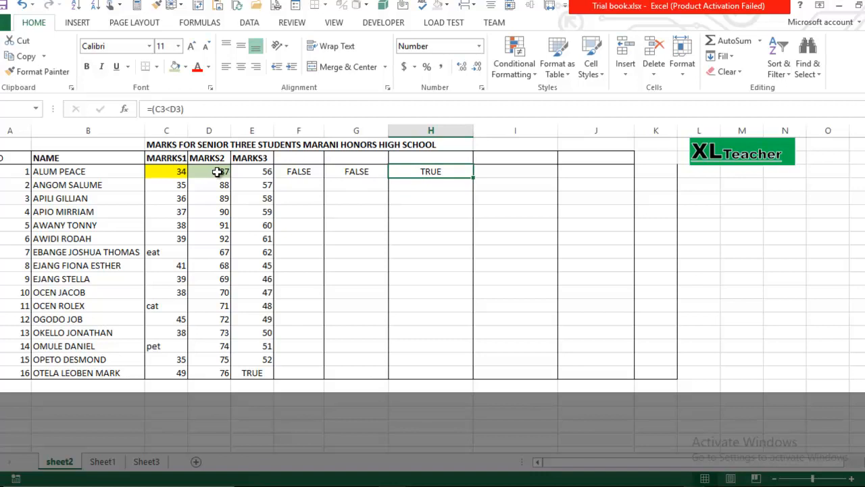
pyautogui.click(486, 171)
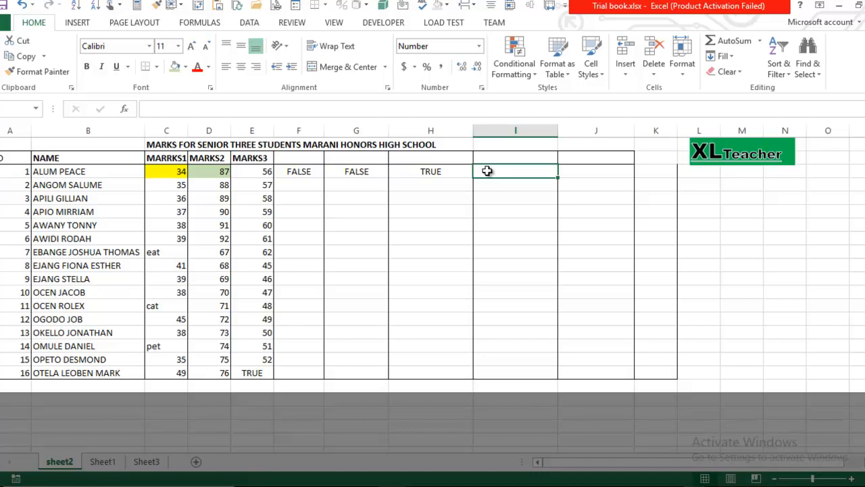
# - Enter the greater-than-or-equal test =(C3>=D3) in I3, giving FALSE
pyautogui.write('=')
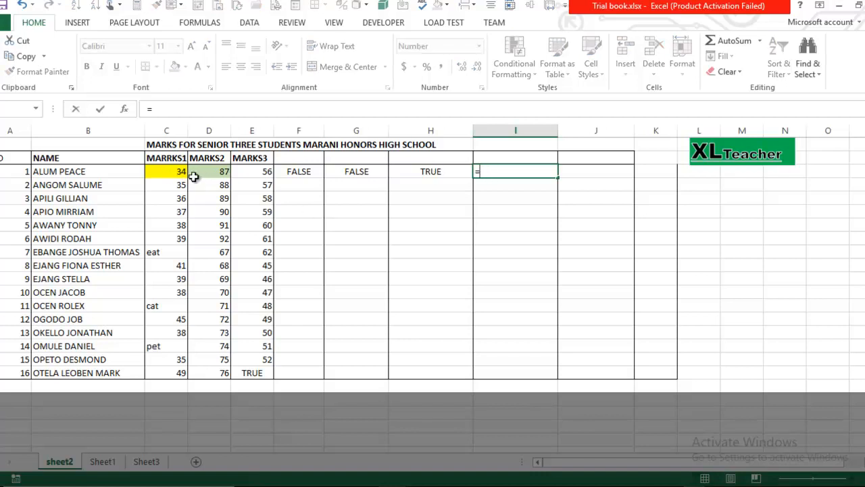
pyautogui.write('(')
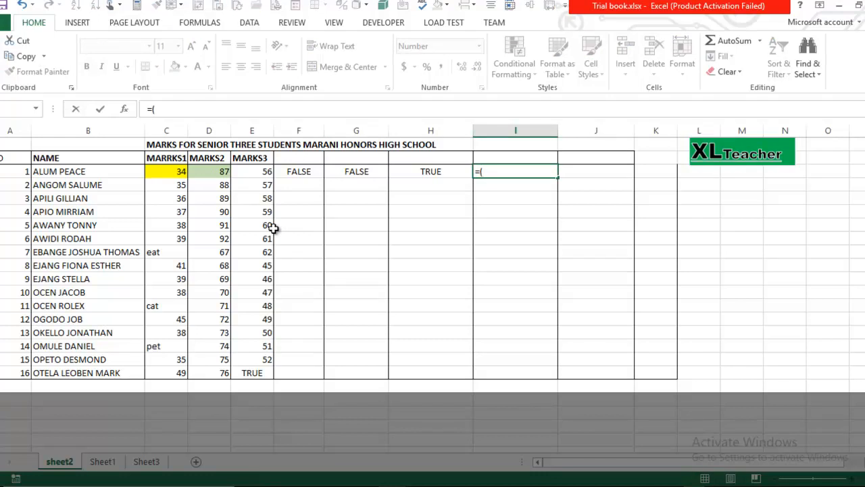
pyautogui.click(177, 174)
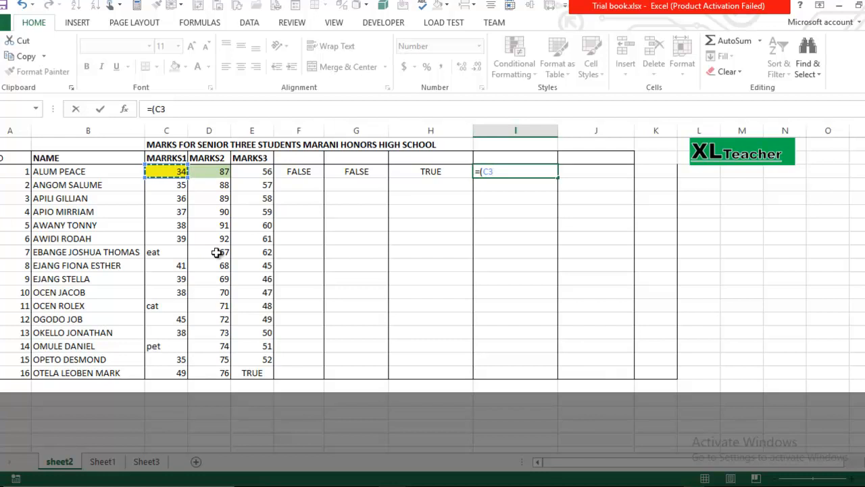
pyautogui.write('>=')
pyautogui.click(223, 175)
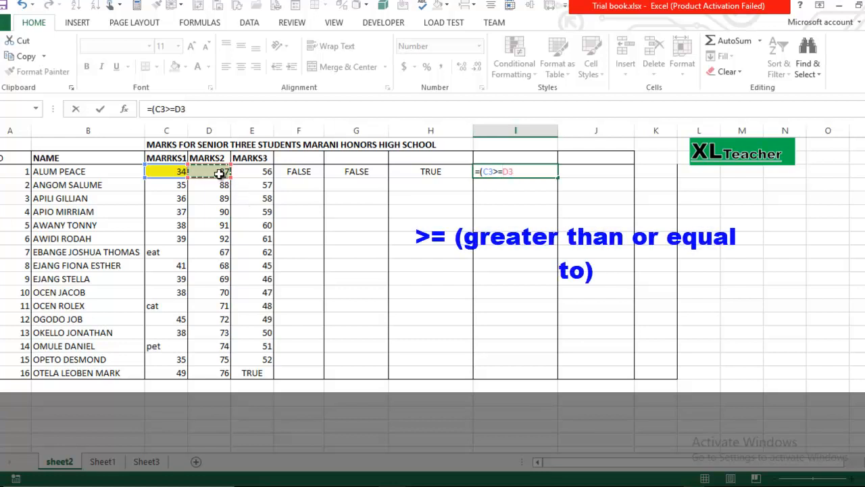
pyautogui.press('Return')
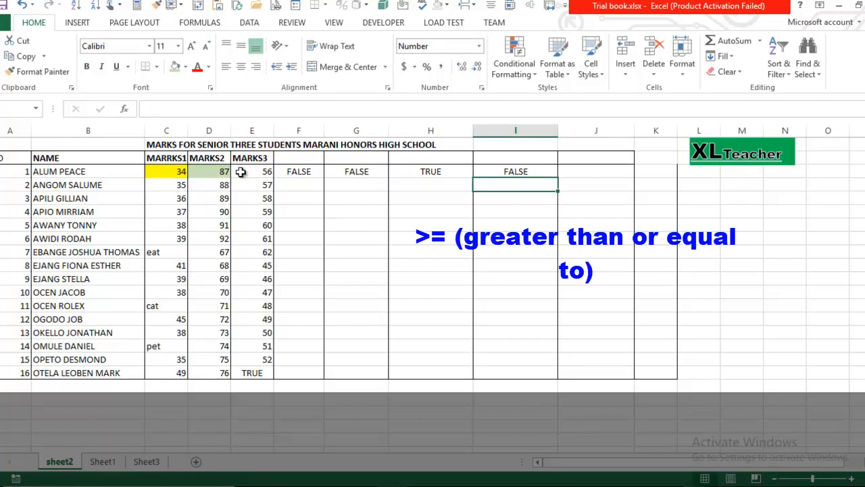
pyautogui.click(487, 171)
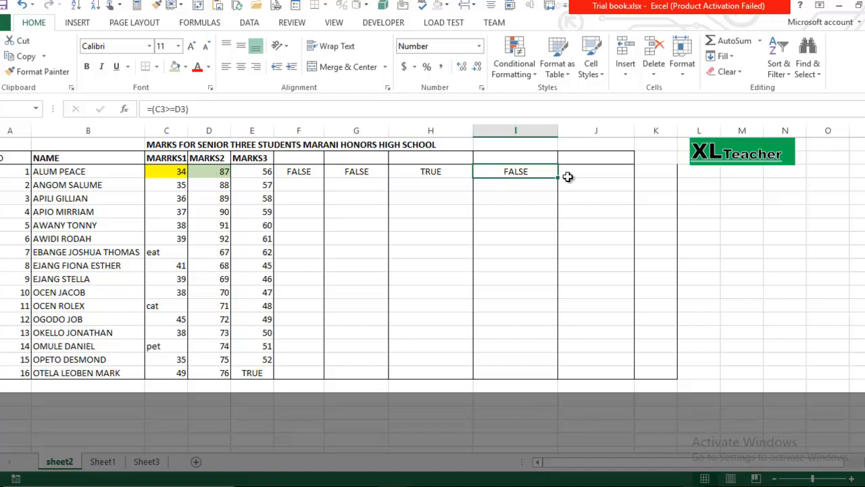
pyautogui.click(573, 171)
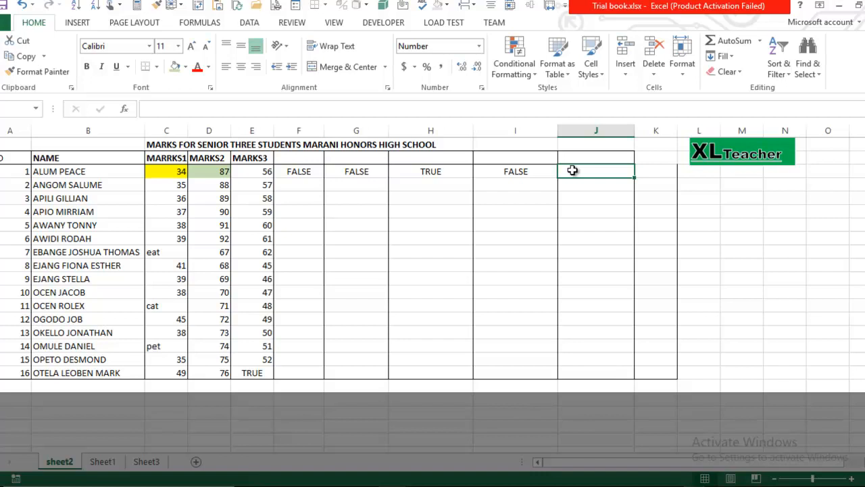
# - Enter the less-than-or-equal test =(C3<=D3) in J3, giving TRUE
pyautogui.write('=')
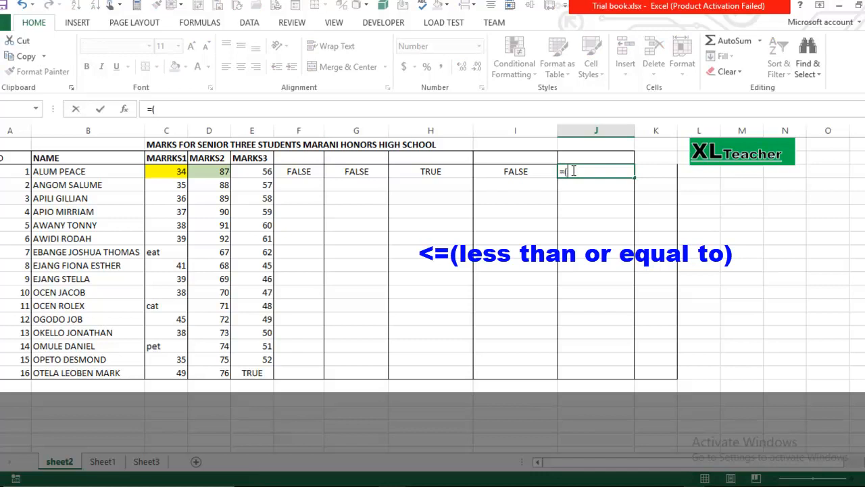
pyautogui.write('(')
pyautogui.click(166, 175)
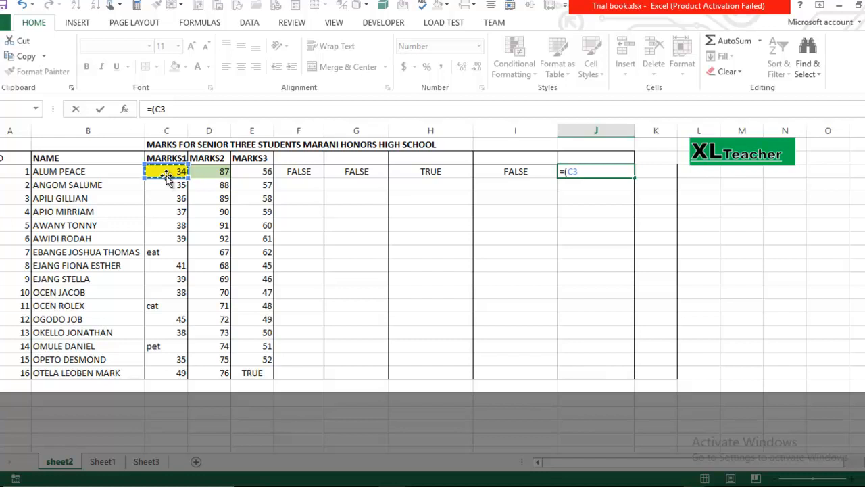
pyautogui.write('<=')
pyautogui.click(223, 171)
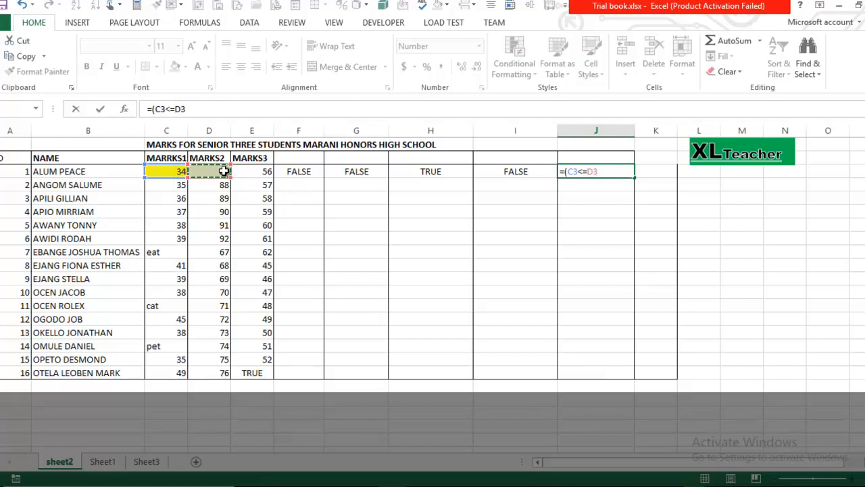
pyautogui.write(')')
pyautogui.press('Return')
pyautogui.click(620, 171)
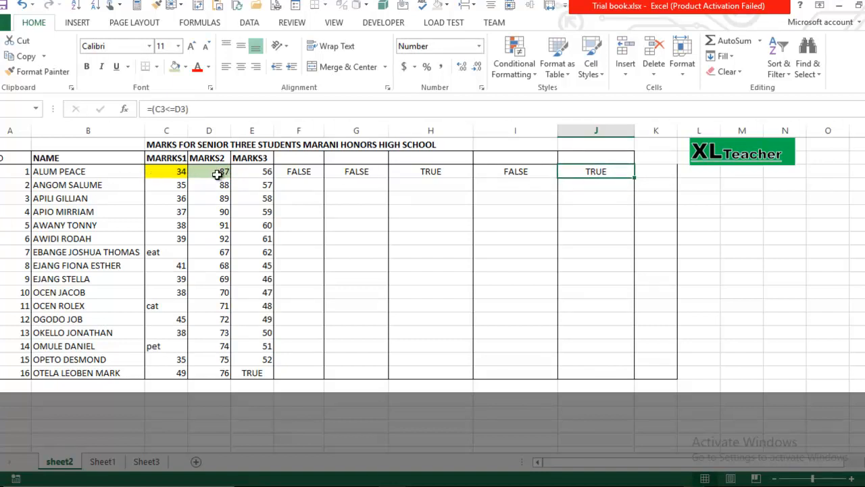
pyautogui.click(646, 171)
# - Put a Thick Box Border around header cell K2
pyautogui.click(643, 157)
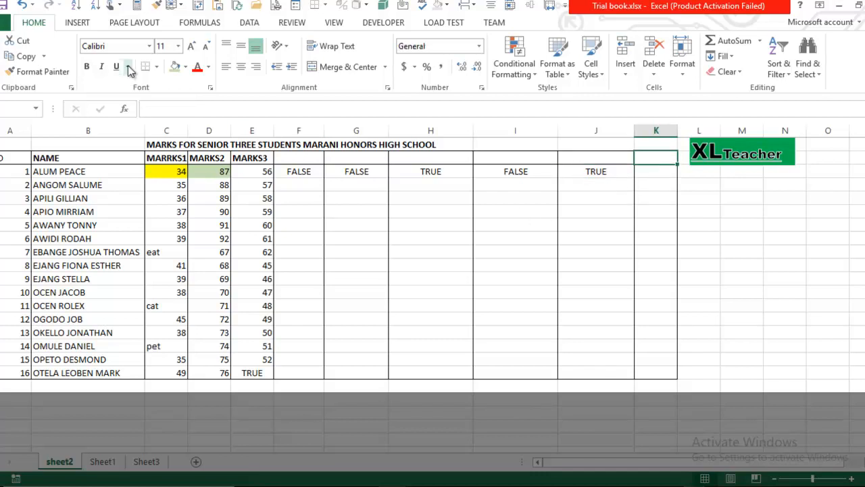
pyautogui.click(156, 66)
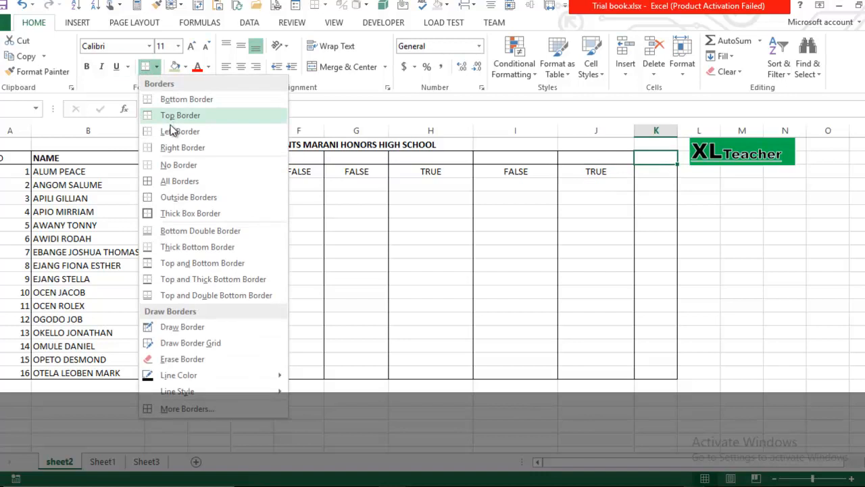
pyautogui.click(169, 213)
pyautogui.click(653, 176)
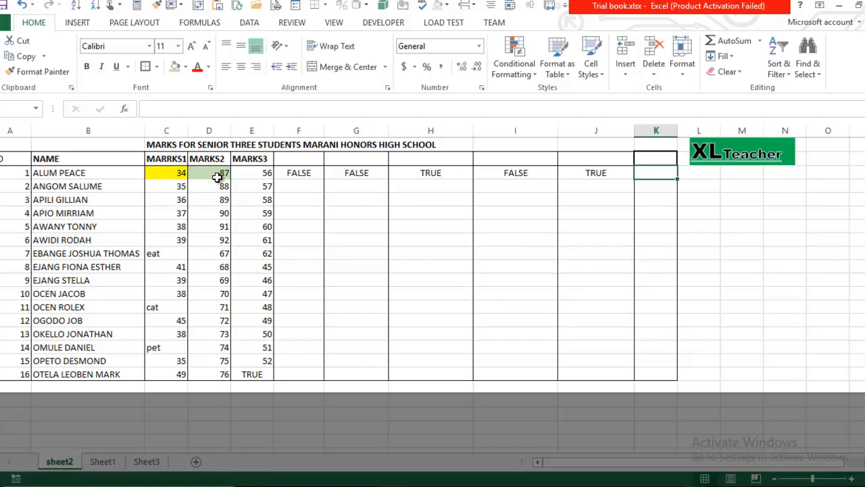
# - Enter the not-equal test =(C3<>D3) in K3, returning TRUE for 34 versus 87
pyautogui.write('=(')
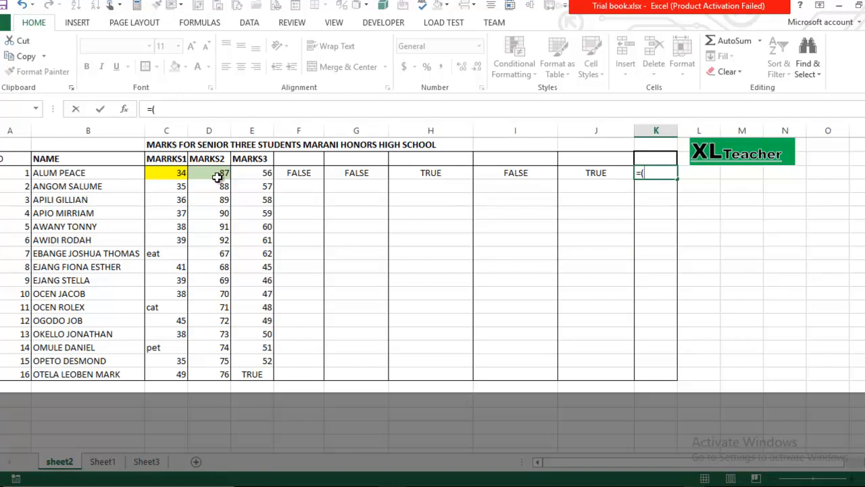
pyautogui.click(168, 174)
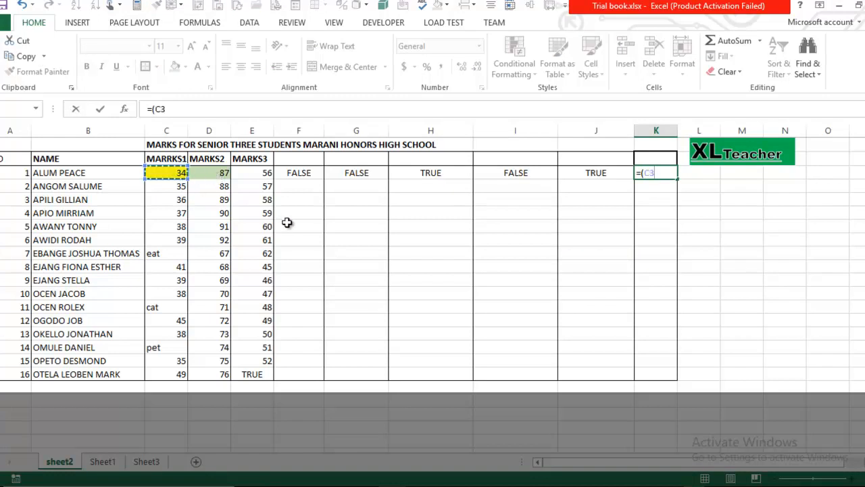
pyautogui.write('<>')
pyautogui.press('BackSpace')
pyautogui.press('BackSpace')
pyautogui.write('<>')
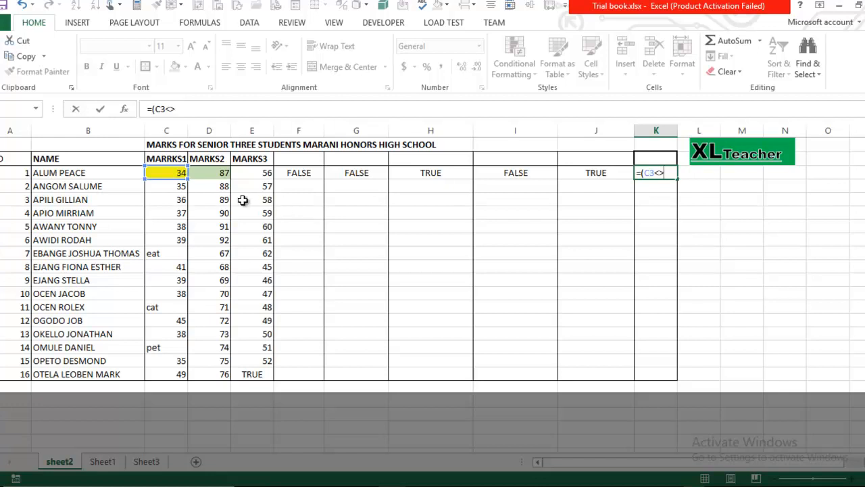
pyautogui.click(221, 174)
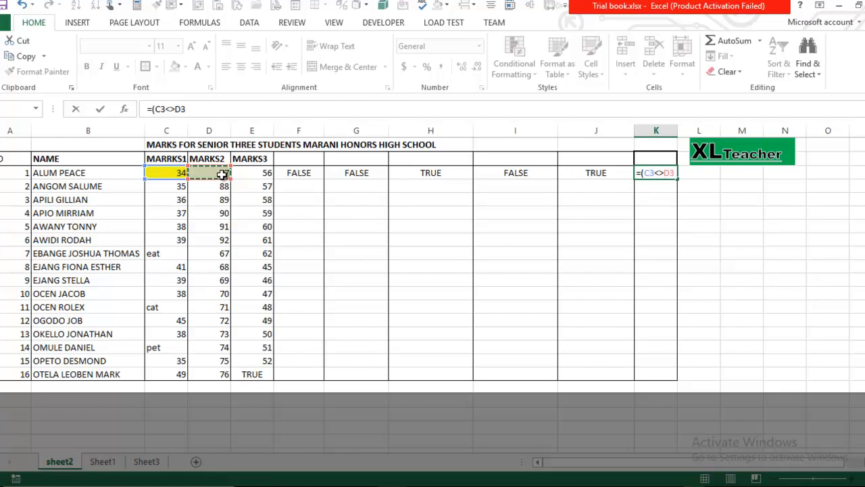
pyautogui.write(')')
pyautogui.press('Return')
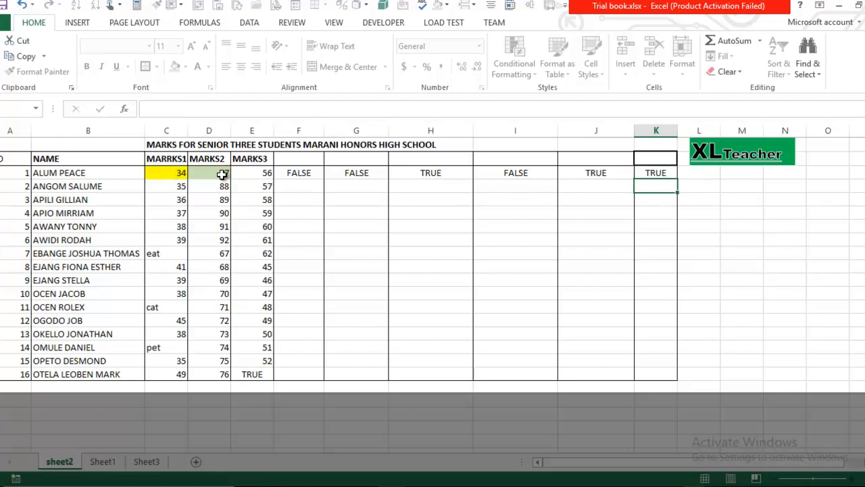
pyautogui.click(657, 171)
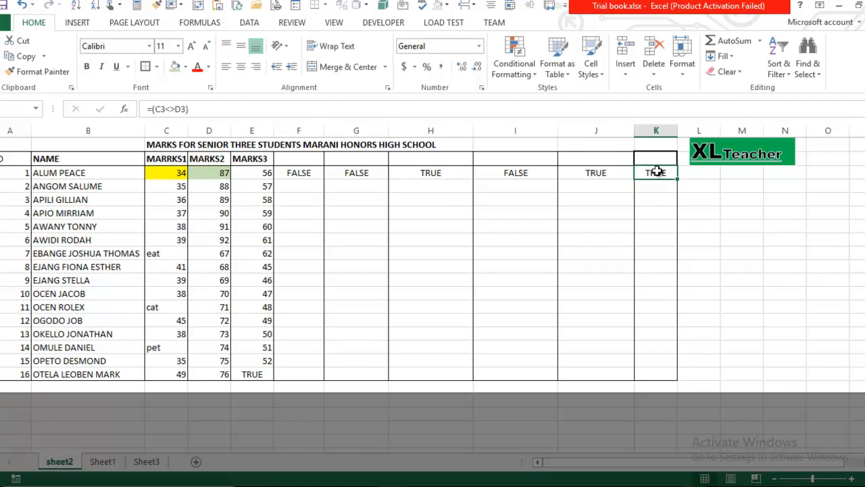
# - Change the first student's MARKS2 mark in D3 from 87 to 34
pyautogui.click(162, 173)
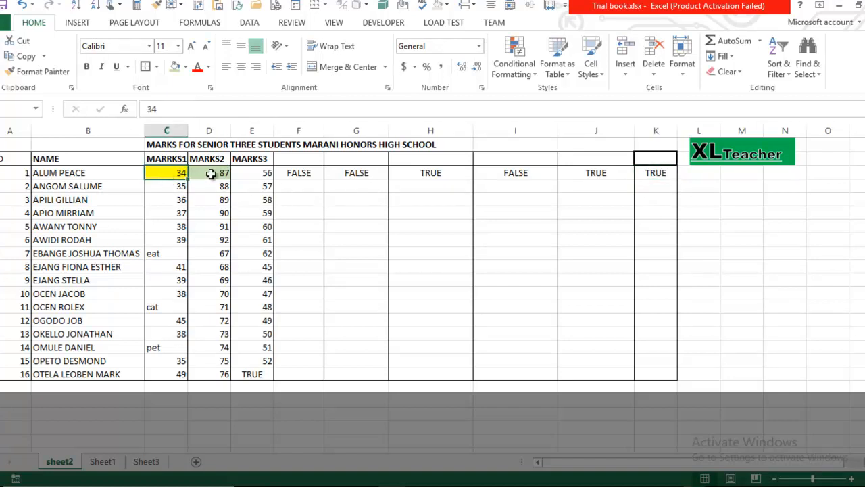
pyautogui.click(210, 173)
pyautogui.click(179, 173)
pyautogui.click(206, 175)
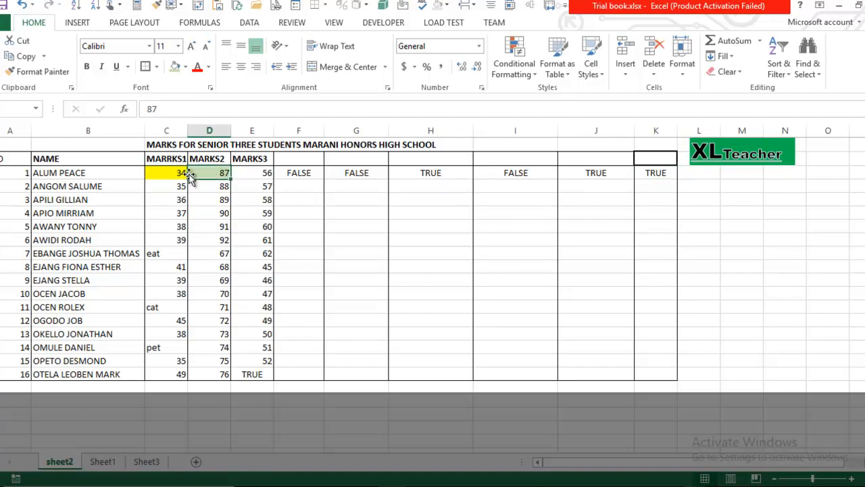
pyautogui.write('34')
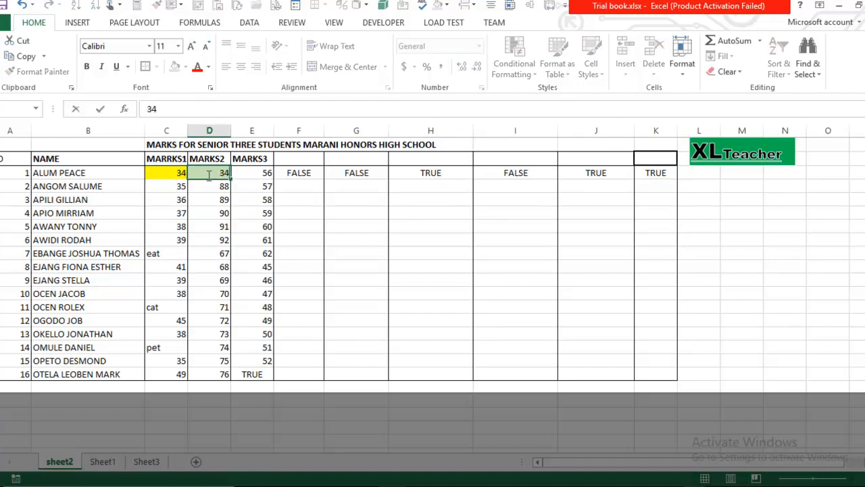
pyautogui.press('Return')
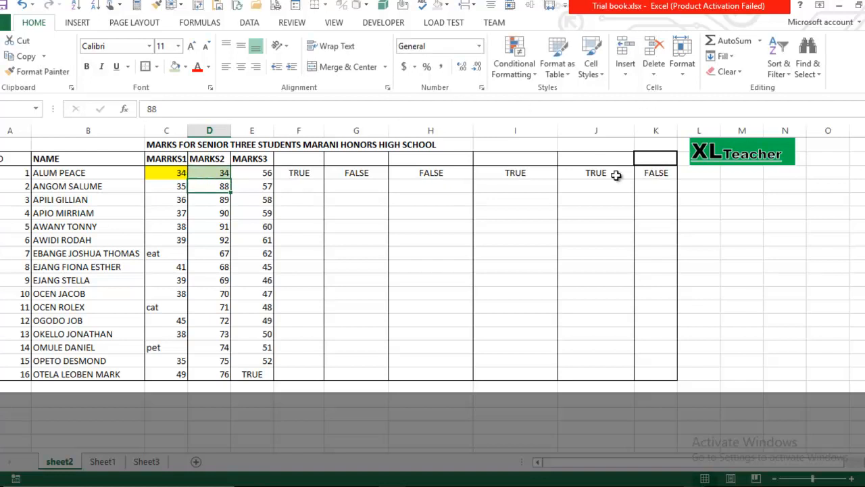
# - Review the recalculated comparison formulas from K3 back to F3
pyautogui.click(653, 175)
pyautogui.click(572, 177)
pyautogui.click(532, 173)
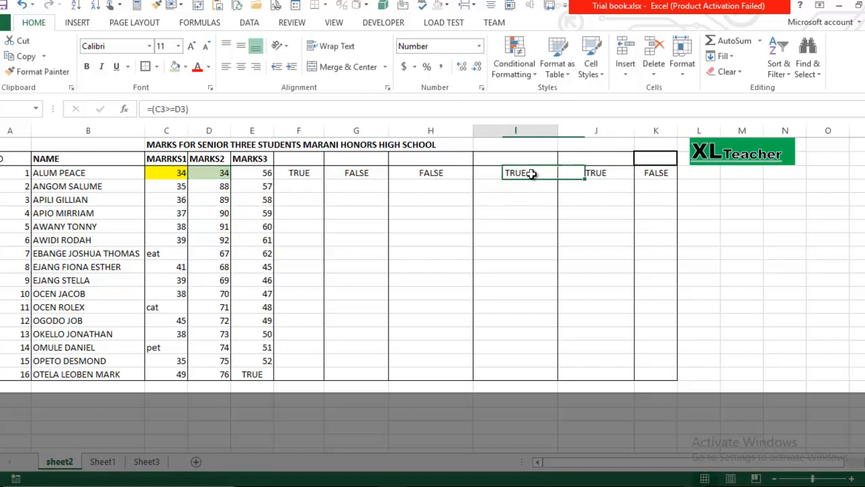
pyautogui.click(439, 174)
pyautogui.click(362, 173)
pyautogui.click(305, 173)
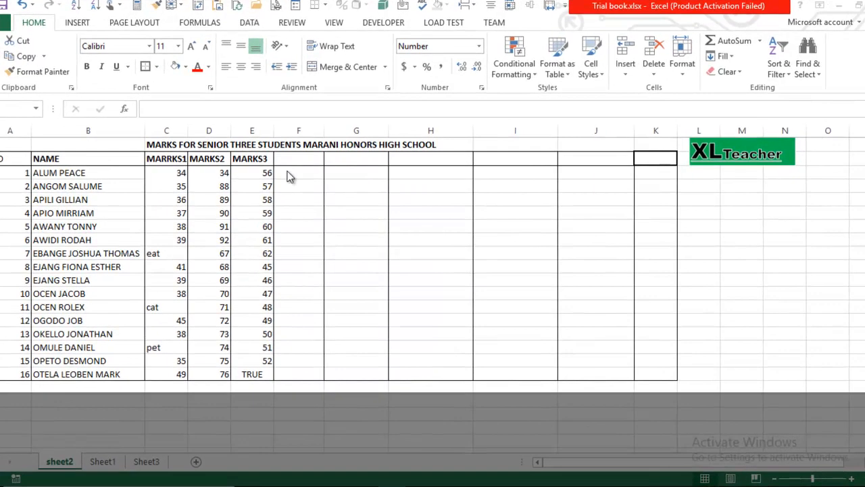
# - Enter =SUM(D3:D18) in F3 to total the MARKS2 column as 1199
pyautogui.click(288, 174)
pyautogui.click(299, 192)
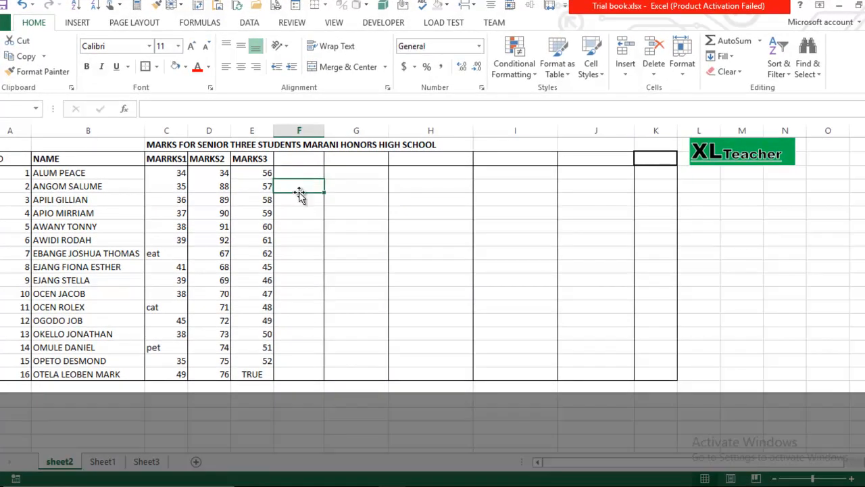
pyautogui.click(295, 174)
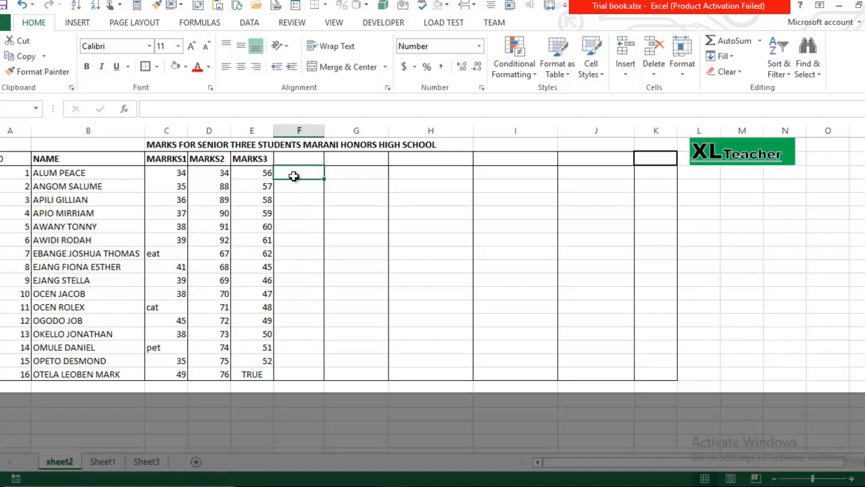
pyautogui.write('=')
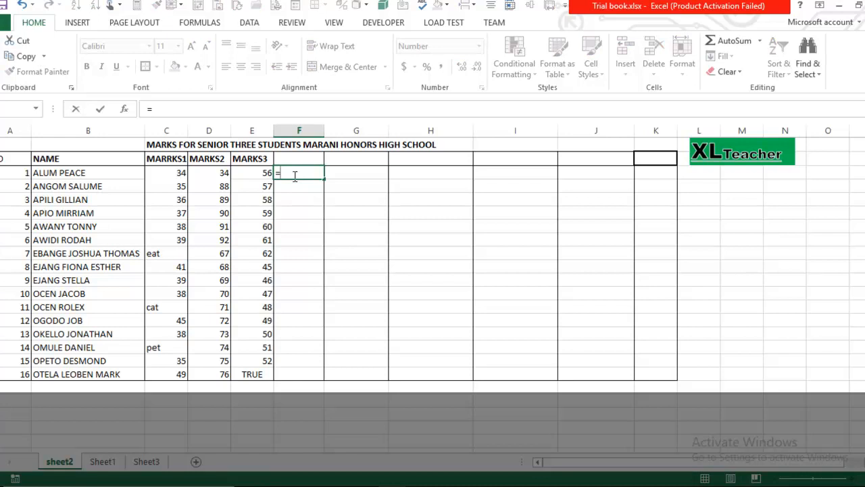
pyautogui.write('sum')
pyautogui.press('BackSpace')
pyautogui.press('BackSpace')
pyautogui.press('BackSpace')
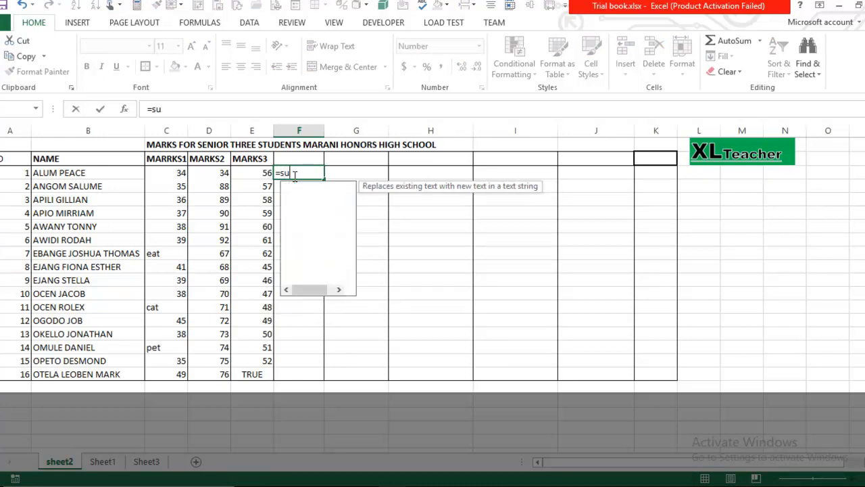
pyautogui.write('SUM')
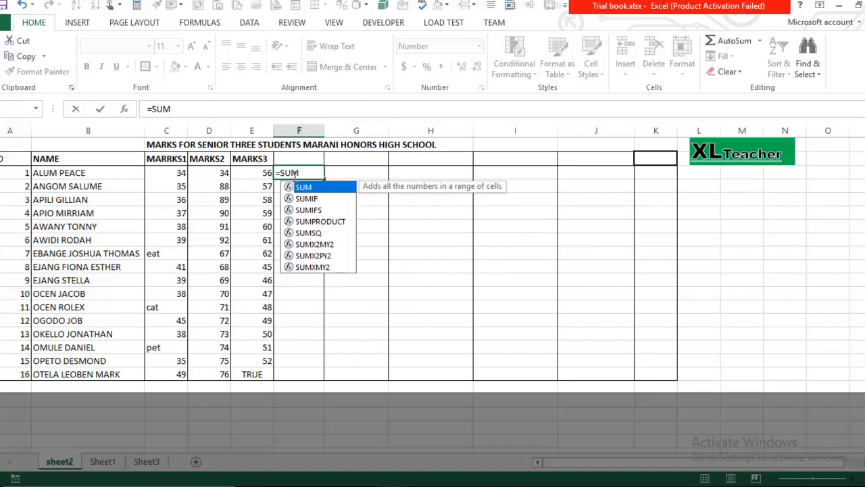
pyautogui.write('(')
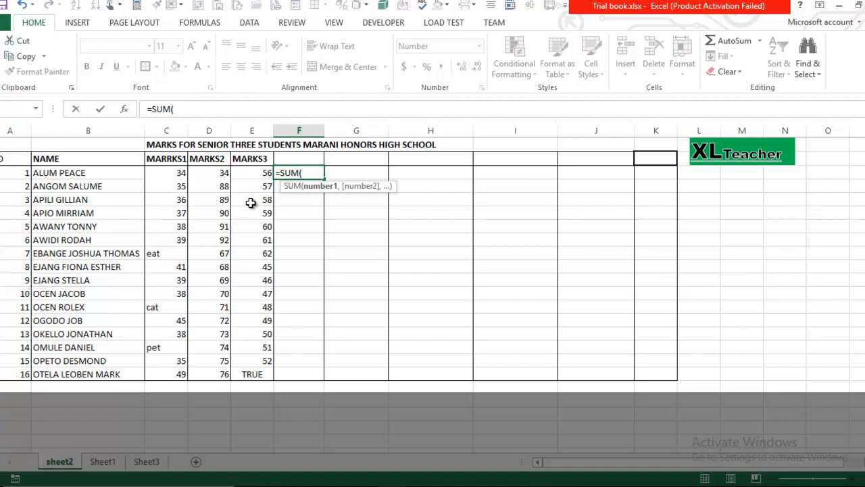
pyautogui.write('D3')
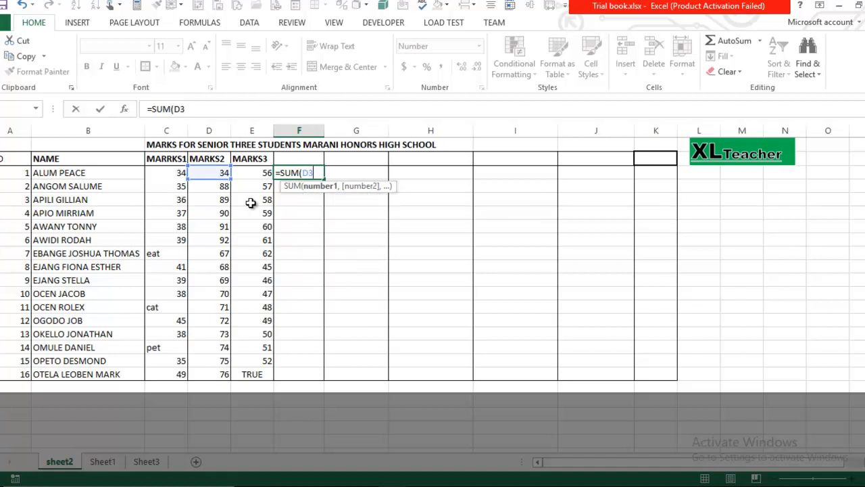
pyautogui.write(':D18')
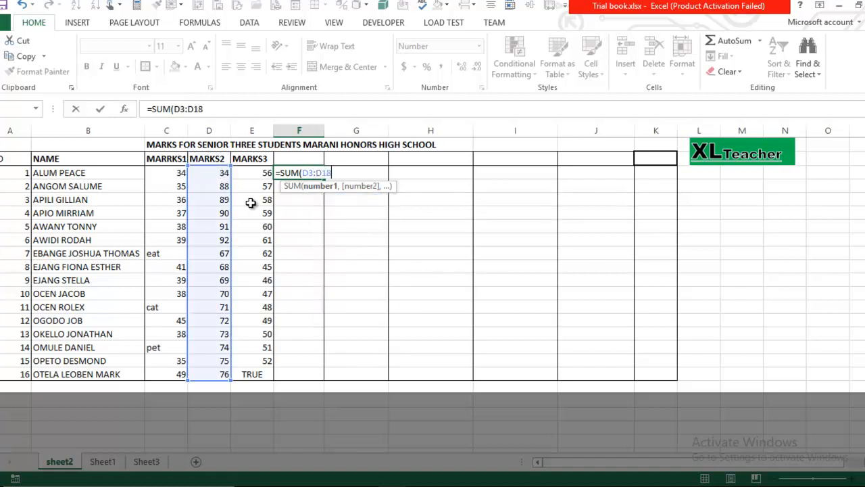
pyautogui.write(')')
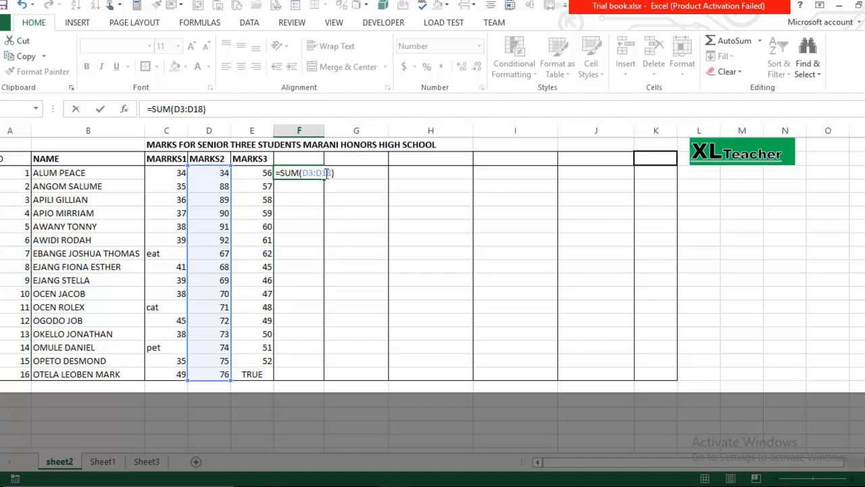
pyautogui.press('Return')
pyautogui.click(305, 173)
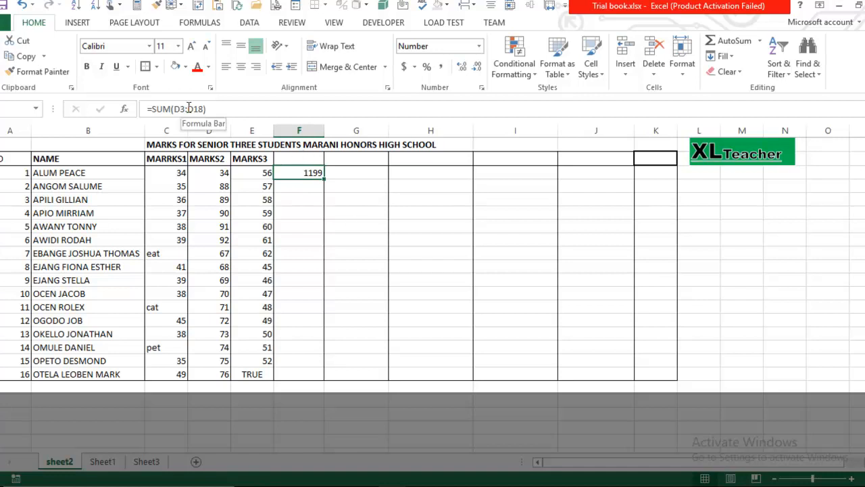
pyautogui.click(188, 108)
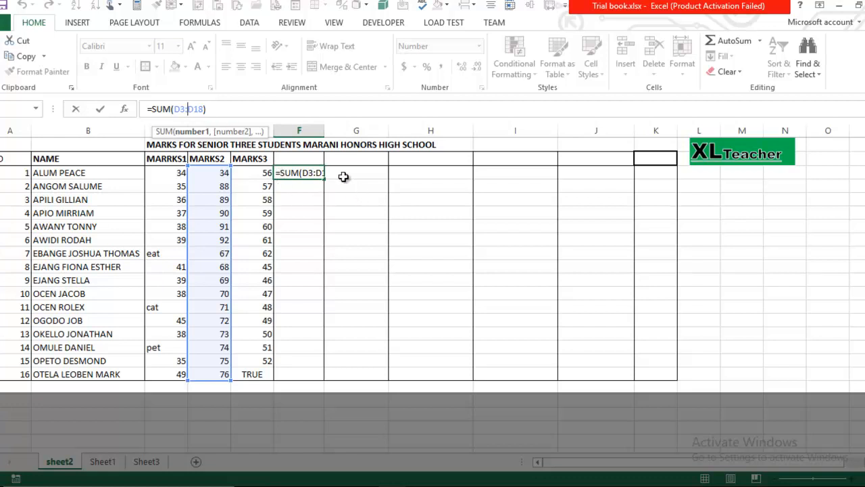
pyautogui.press('Return')
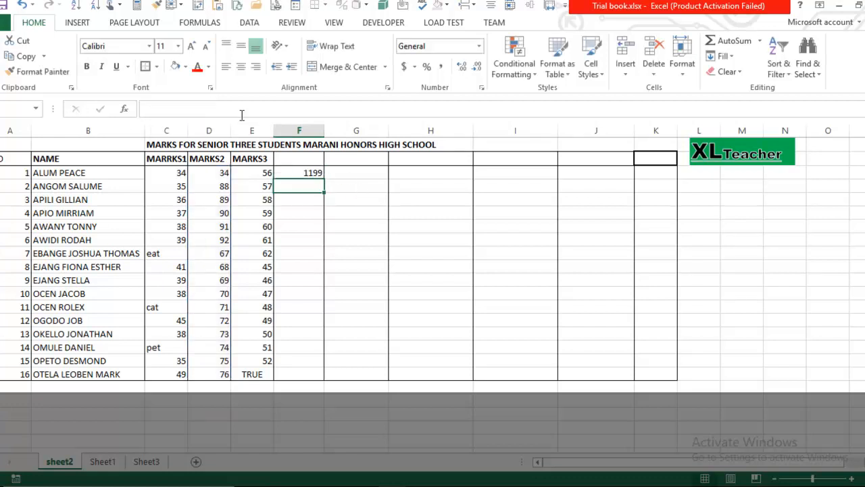
# - Build =SUM(D3:D18, E3:E17) in G3 from the MARKS2 and MARKS3 ranges
pyautogui.click(376, 171)
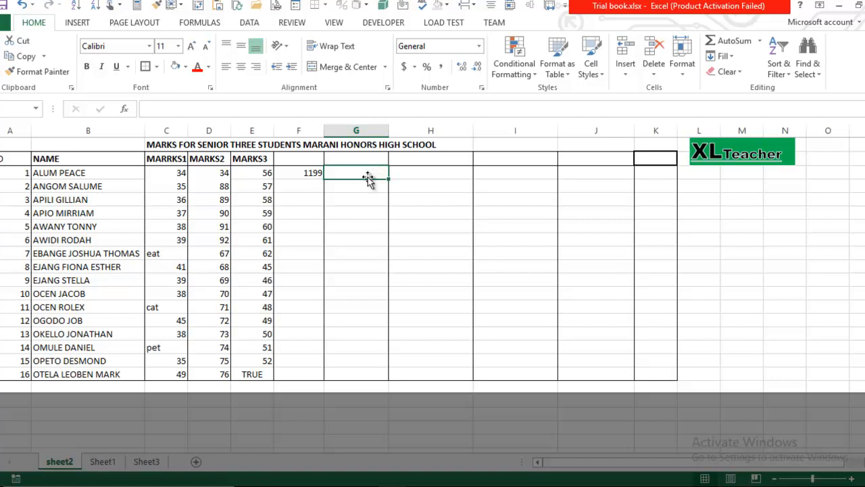
pyautogui.write('=')
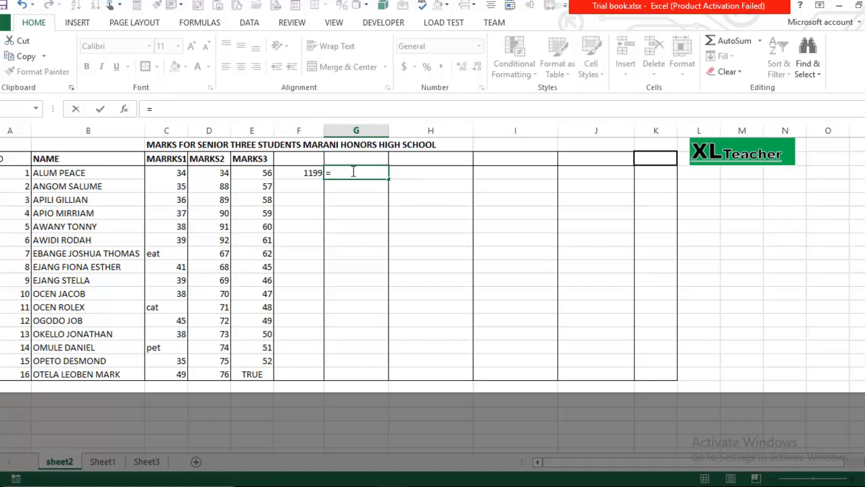
pyautogui.write('SU')
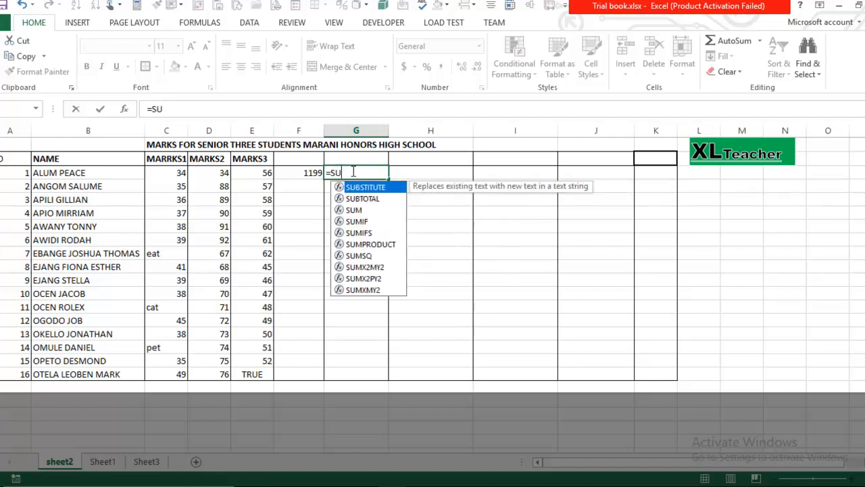
pyautogui.write('M(')
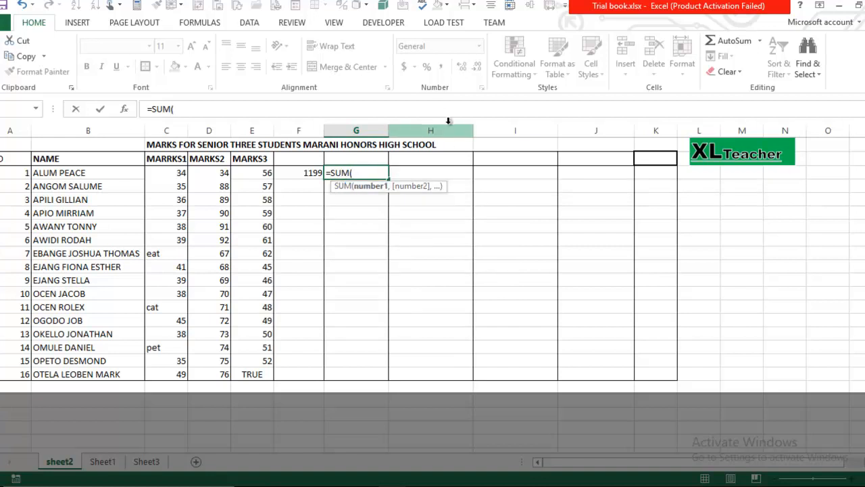
pyautogui.moveTo(221, 173); pyautogui.dragTo(210, 374)
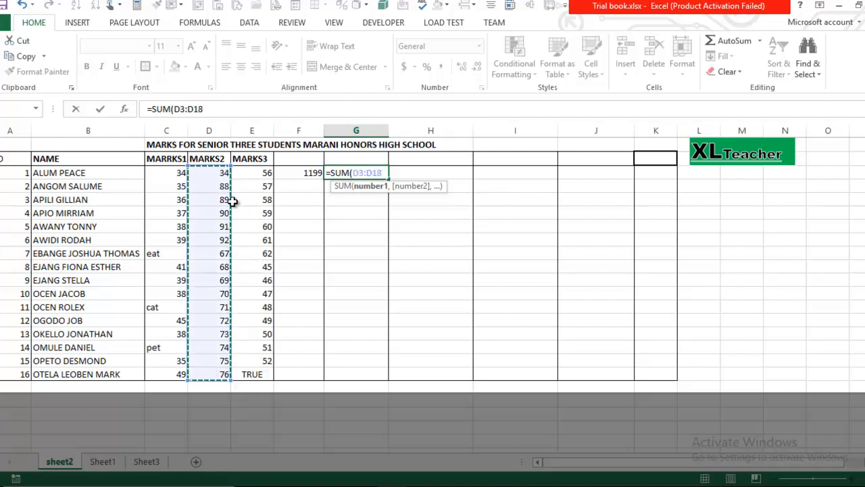
pyautogui.write(',')
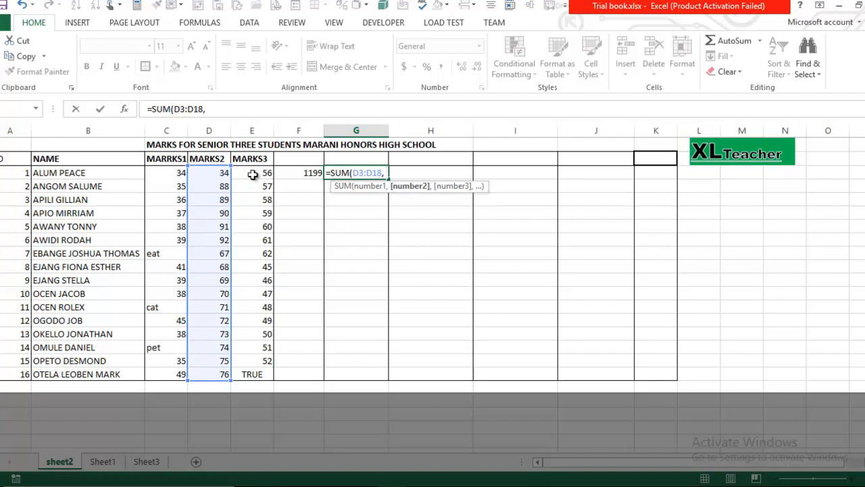
pyautogui.moveTo(253, 175); pyautogui.dragTo(251, 355)
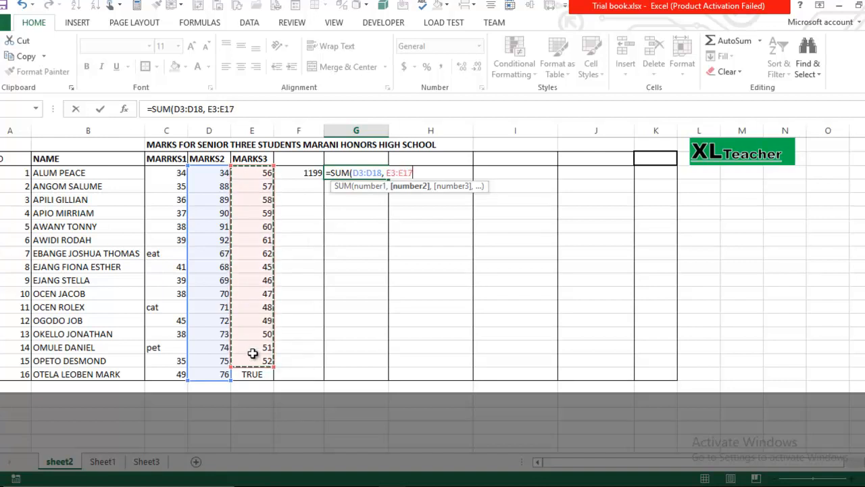
pyautogui.write(')')
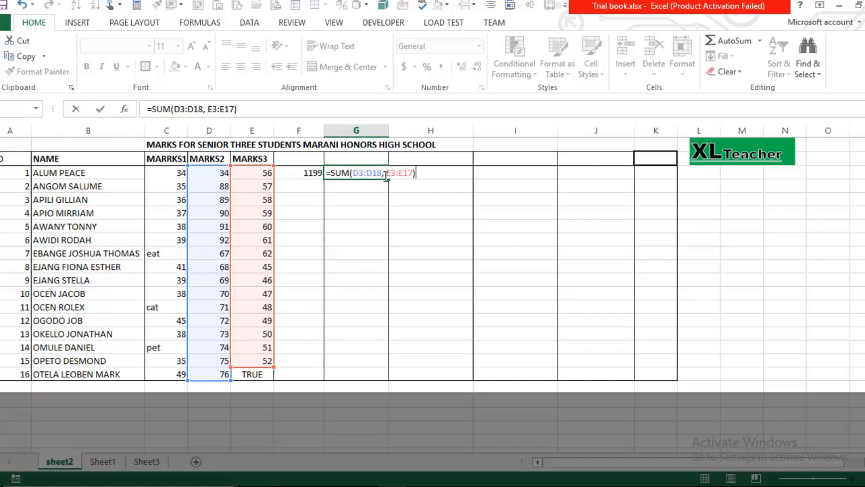
# - Commit the two-range SUM showing 2000, then select D3:D18 to check its total
pyautogui.click(385, 174)
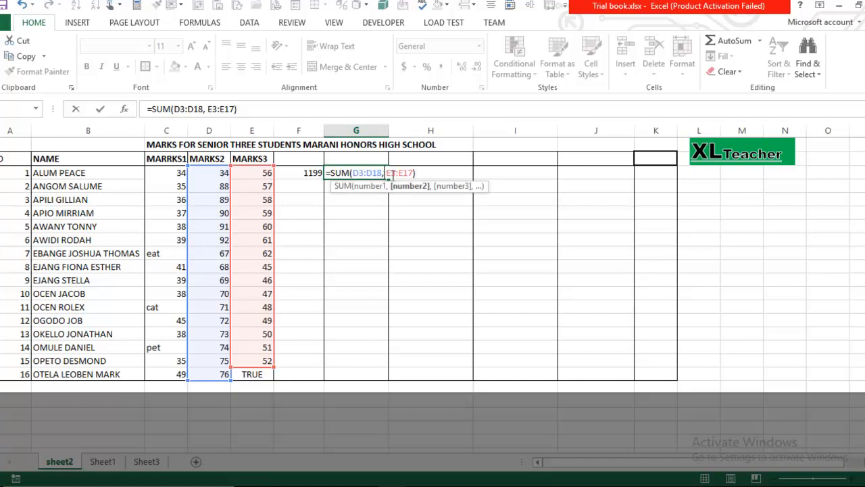
pyautogui.click(419, 173)
pyautogui.hotkey('ctrl', 'Return')
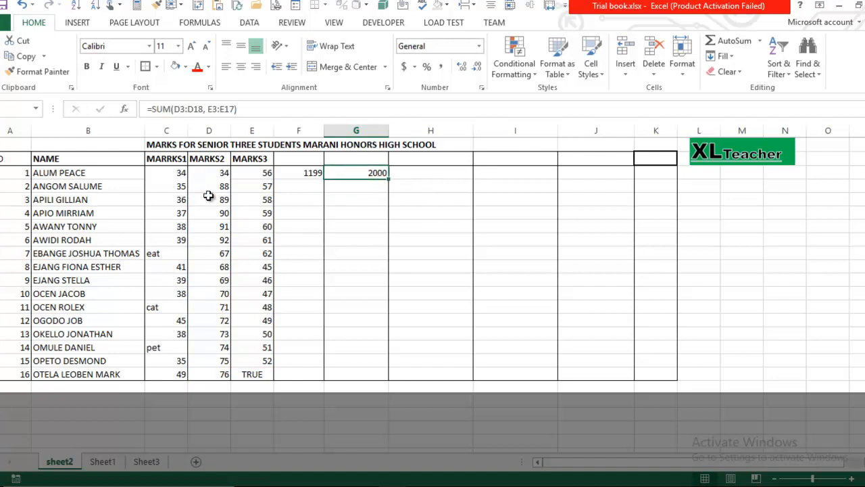
pyautogui.moveTo(217, 174); pyautogui.dragTo(218, 368)
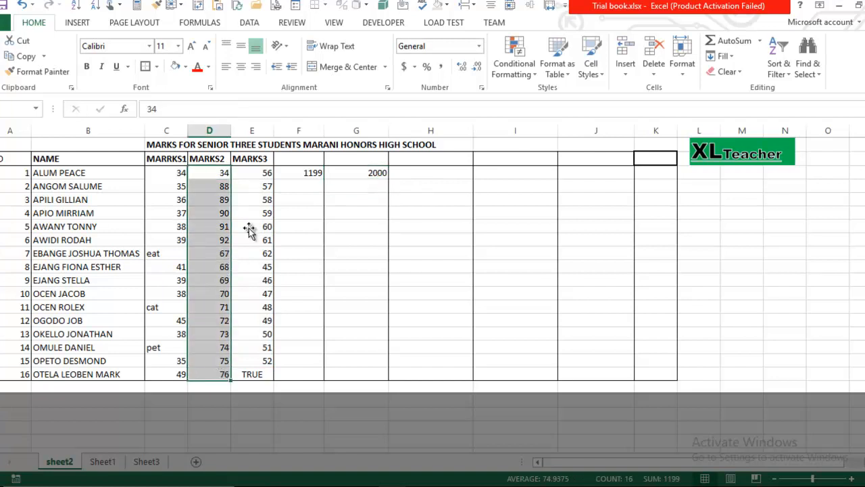
# - Select the MARKS3 values in column E to read their sum in the status bar
pyautogui.moveTo(257, 173); pyautogui.dragTo(263, 371)
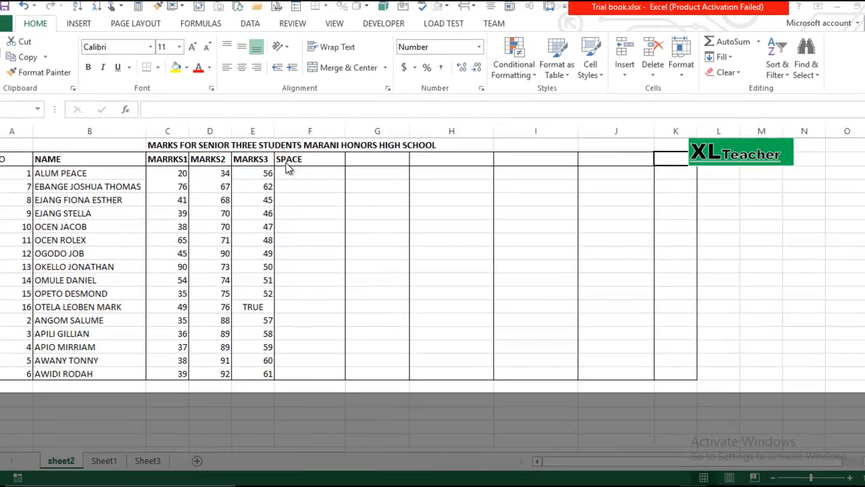
# - Enter the intersection formula =C3:E18 D3:D18 in F3, returning 34
pyautogui.click(312, 176)
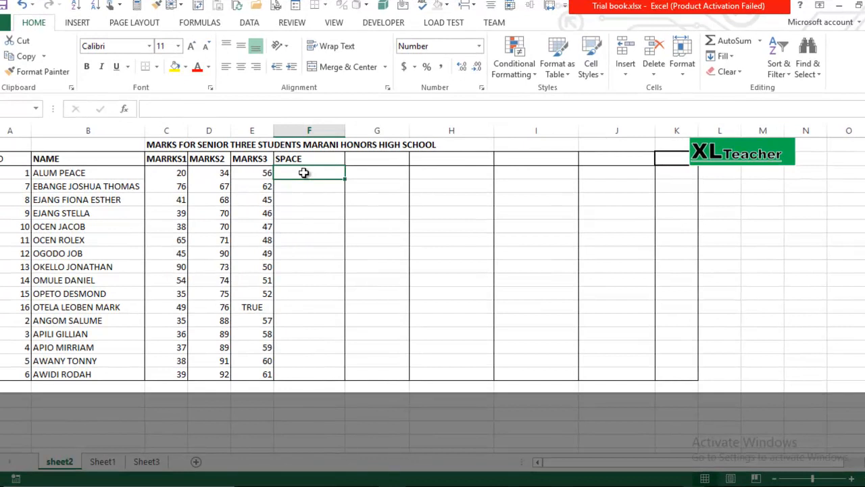
pyautogui.write('=')
pyautogui.click(175, 173)
pyautogui.moveTo(196, 189); pyautogui.dragTo(259, 372)
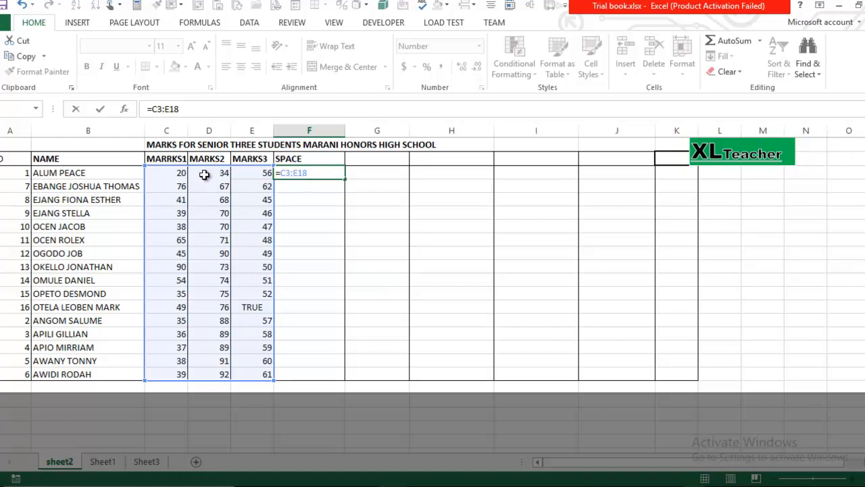
pyautogui.moveTo(207, 172); pyautogui.dragTo(213, 370)
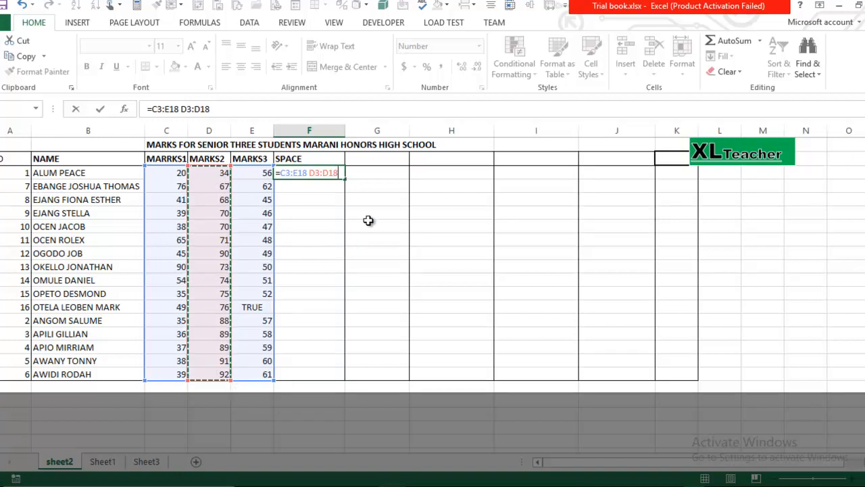
pyautogui.press('Return')
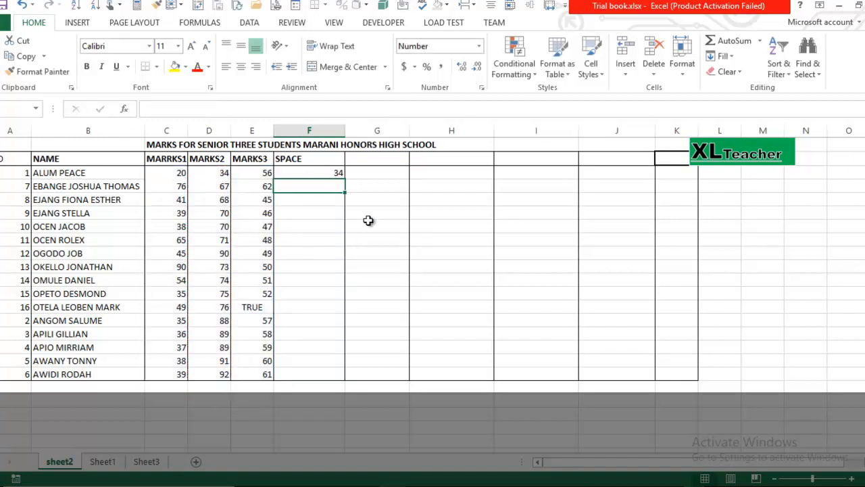
# - Review F3's intersection formula and the 371 SUM result, then select F5
pyautogui.click(333, 172)
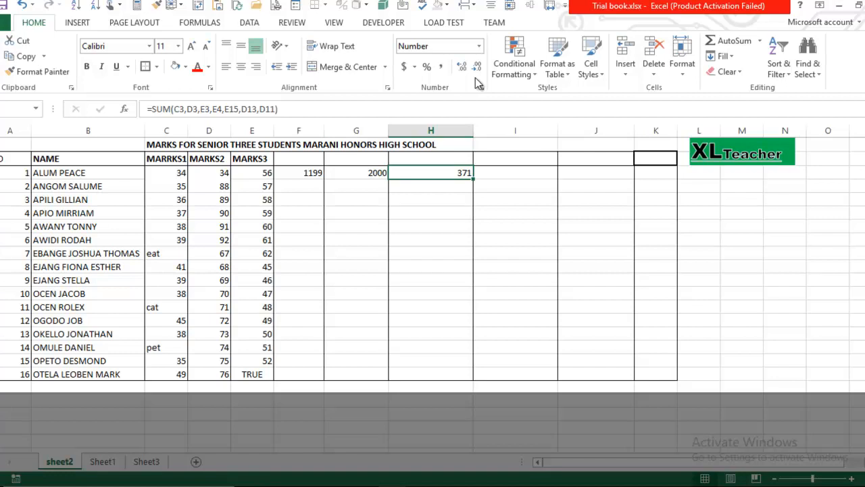
pyautogui.click(517, 177)
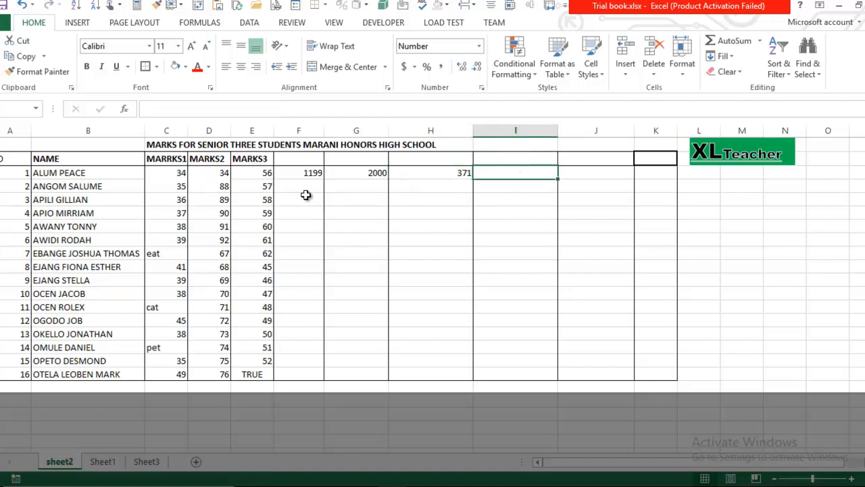
pyautogui.click(302, 198)
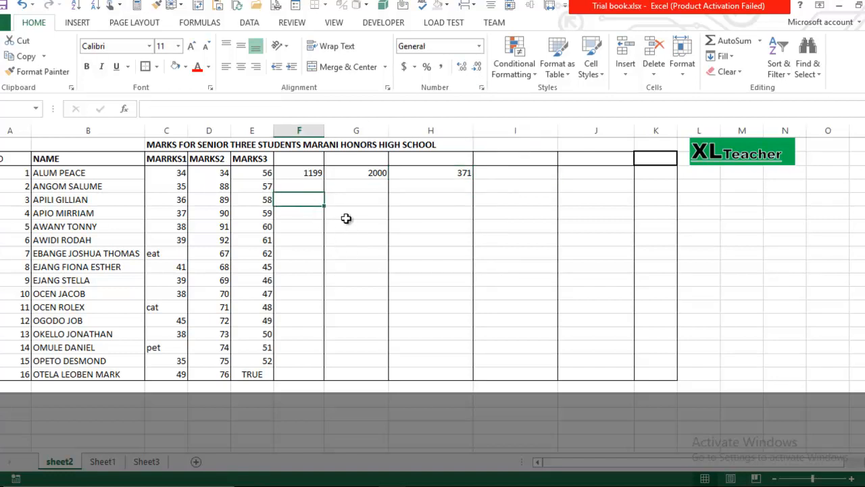
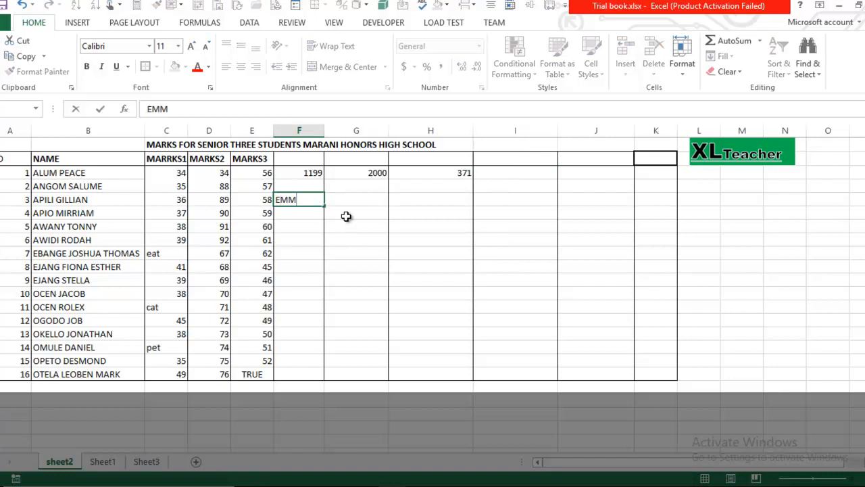
pyautogui.press('pagedown')
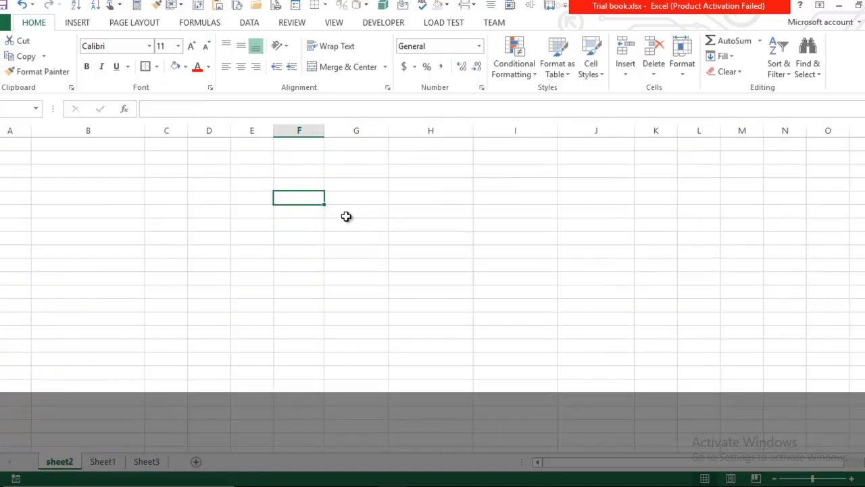
pyautogui.press('pageup')
pyautogui.press('Right')
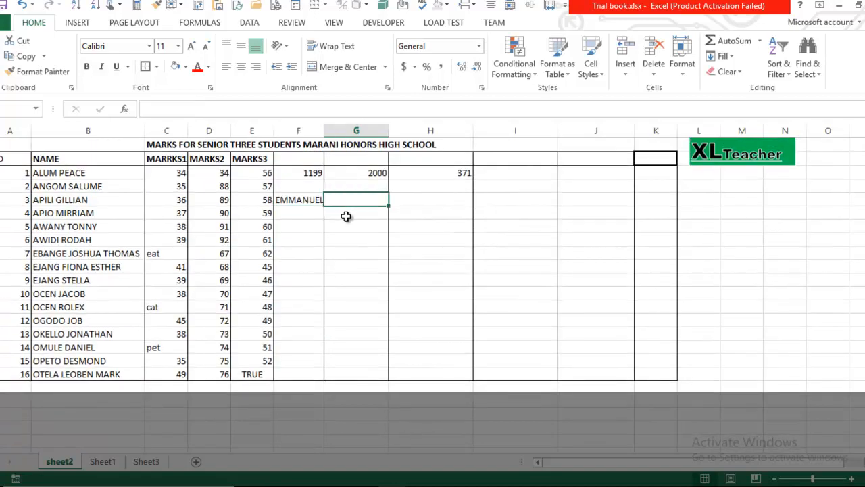
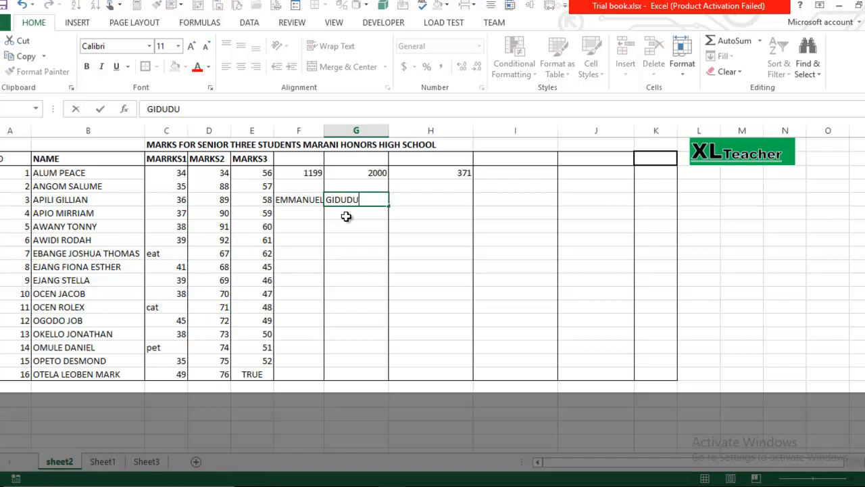
pyautogui.press('Right')
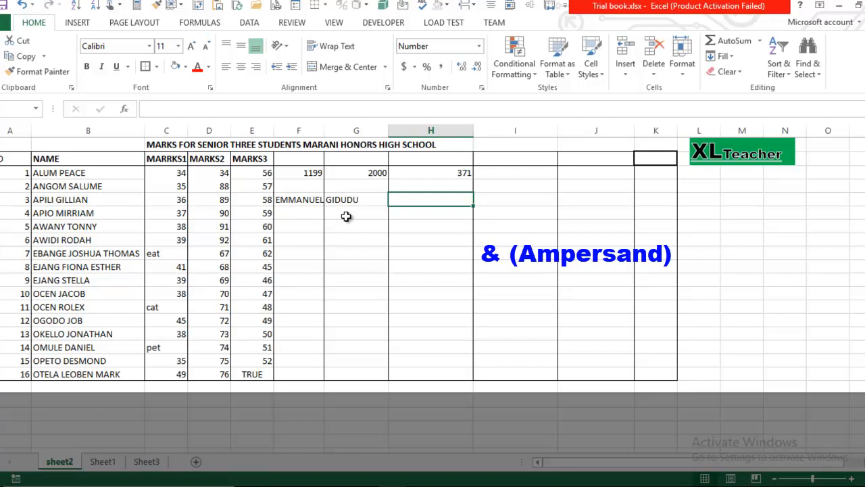
# - Check both names and autofit column F to show EMMANUEL fully
pyautogui.click(315, 199)
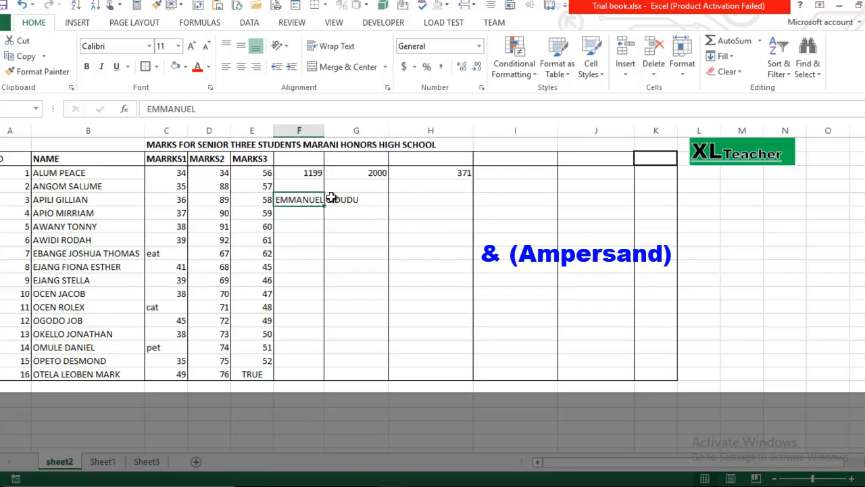
pyautogui.click(335, 199)
pyautogui.click(309, 201)
pyautogui.click(361, 201)
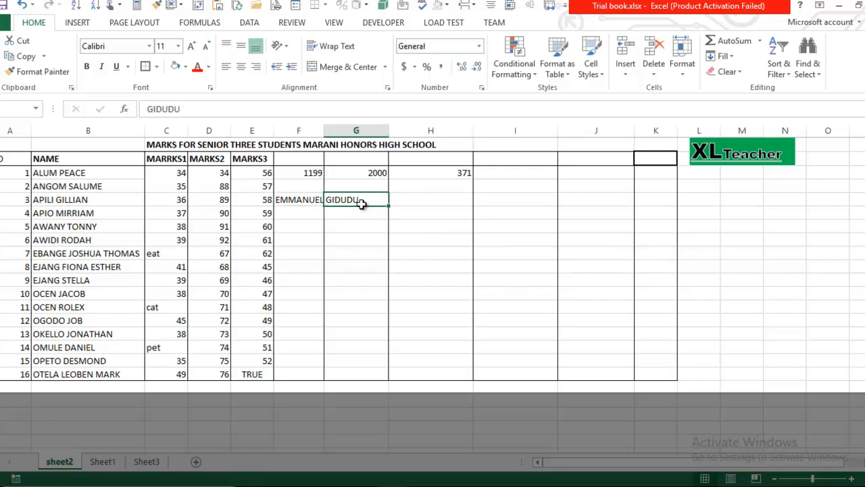
pyautogui.doubleClick(324, 131)
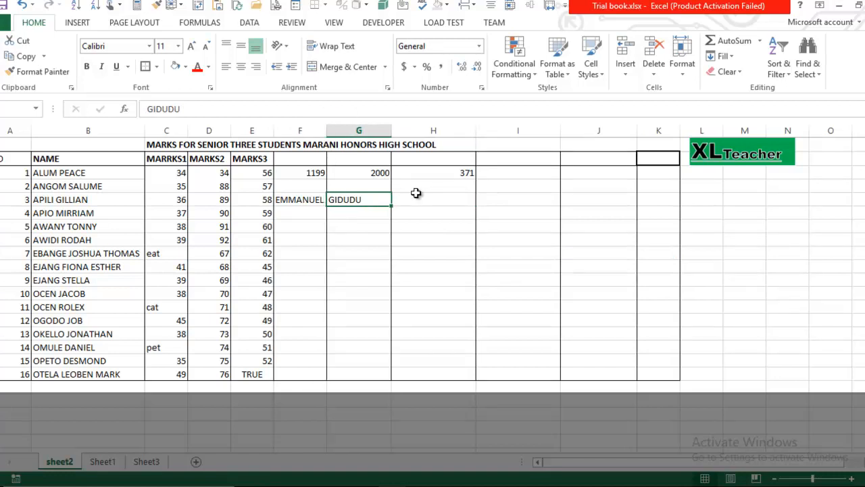
pyautogui.click(415, 196)
pyautogui.write('=')
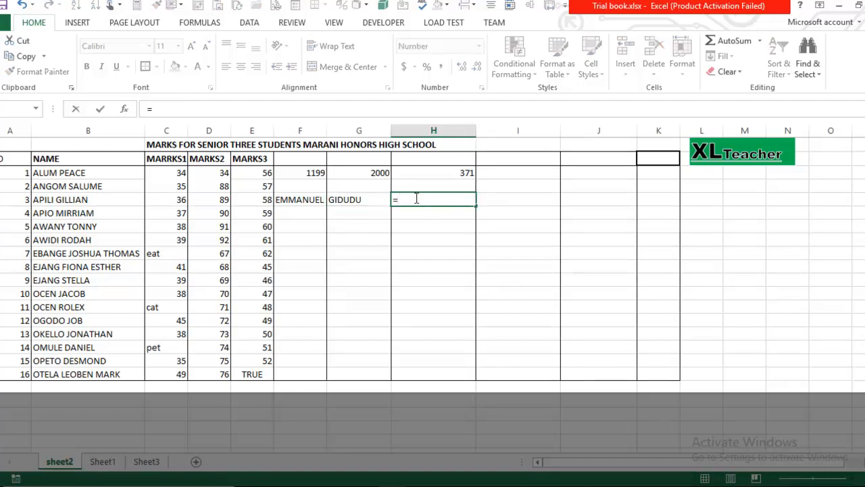
pyautogui.click(319, 204)
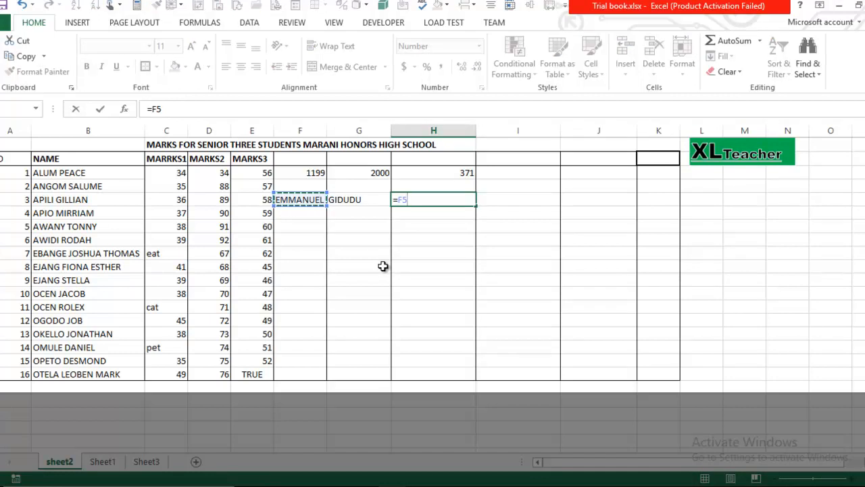
pyautogui.write('&')
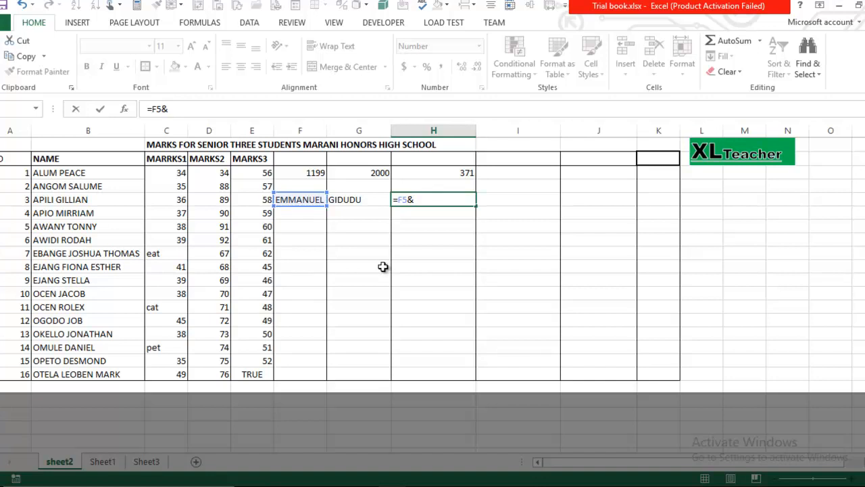
pyautogui.click(347, 200)
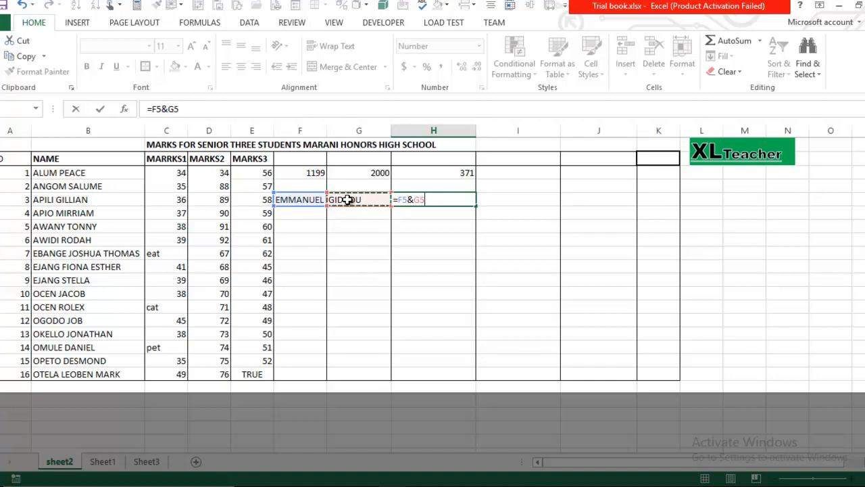
pyautogui.press('Return')
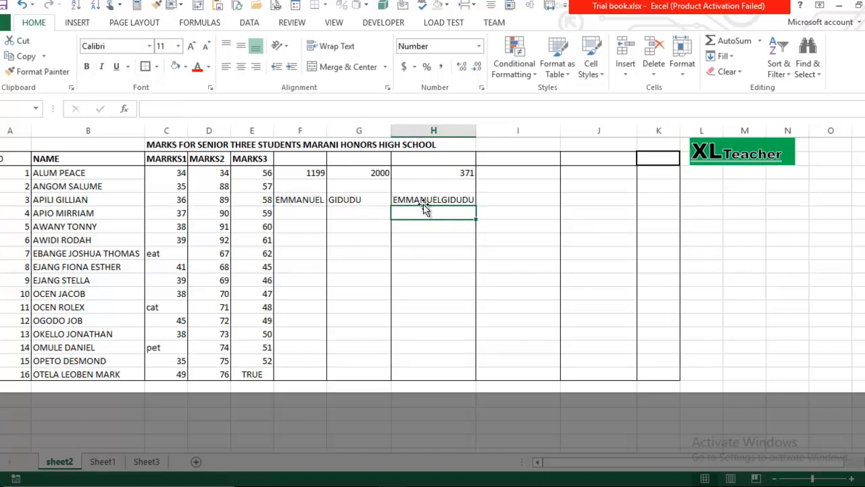
pyautogui.click(423, 199)
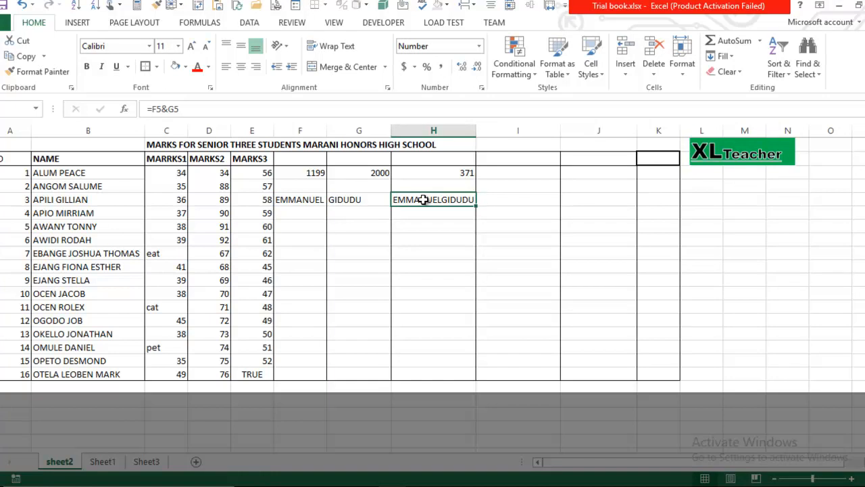
# - Move back to the SUM result in G3
pyautogui.press('Up')
pyautogui.press('Up')
pyautogui.press('Left')
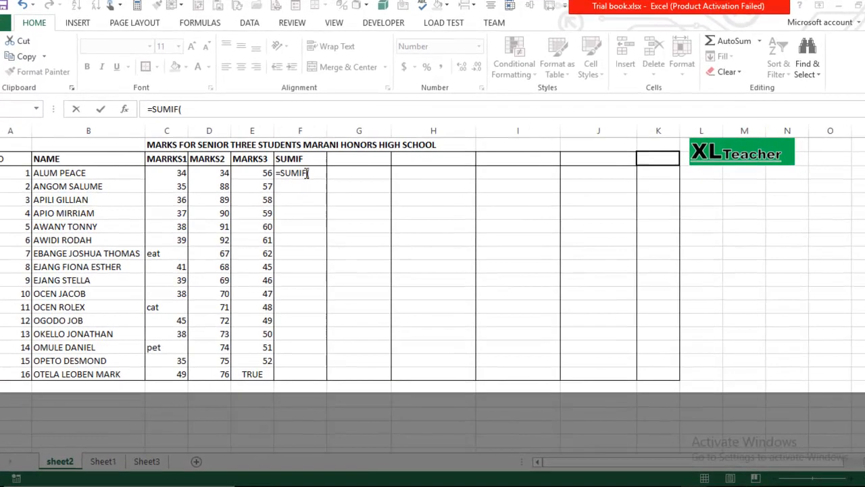
pyautogui.click(317, 176)
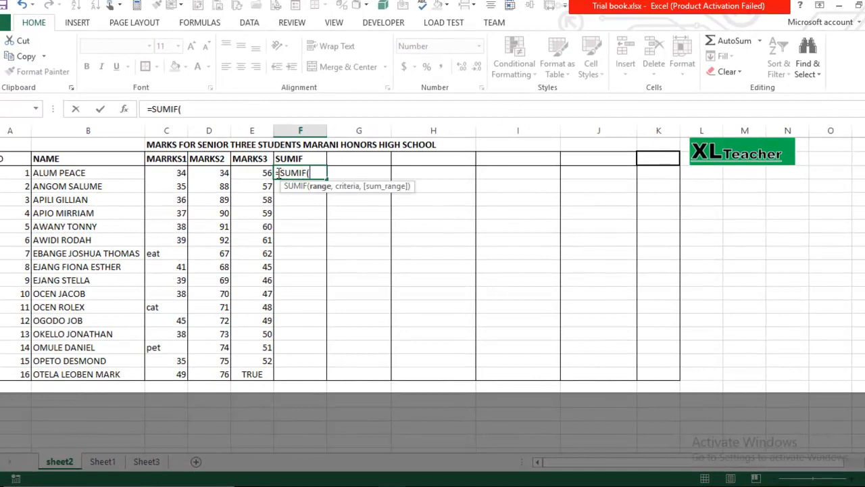
pyautogui.press('BackSpace')
pyautogui.press('BackSpace')
pyautogui.press('BackSpace')
pyautogui.press('BackSpace')
pyautogui.press('BackSpace')
pyautogui.press('BackSpace')
pyautogui.press('BackSpace')
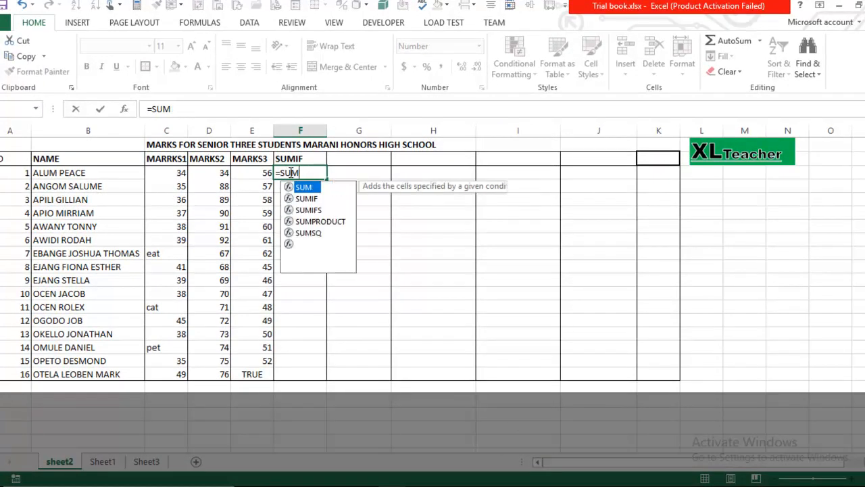
pyautogui.press('Escape')
pyautogui.write('=SUMIF')
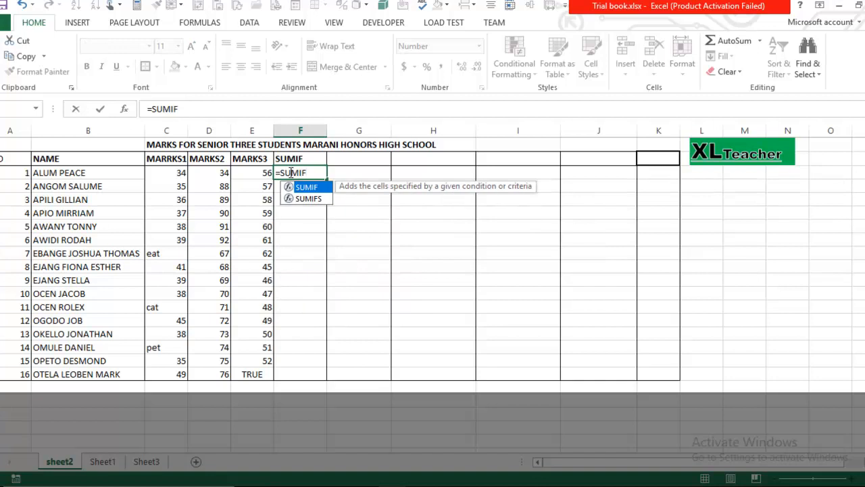
pyautogui.write('(')
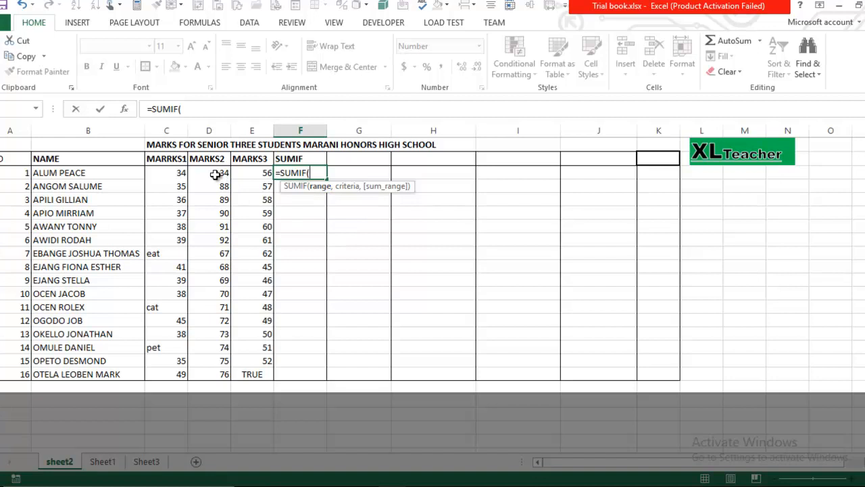
# - Complete =SUMIF(D3:D18, ">90", E3:E18) in F3, giving 121
pyautogui.moveTo(215, 174); pyautogui.dragTo(218, 374)
pyautogui.write(',')
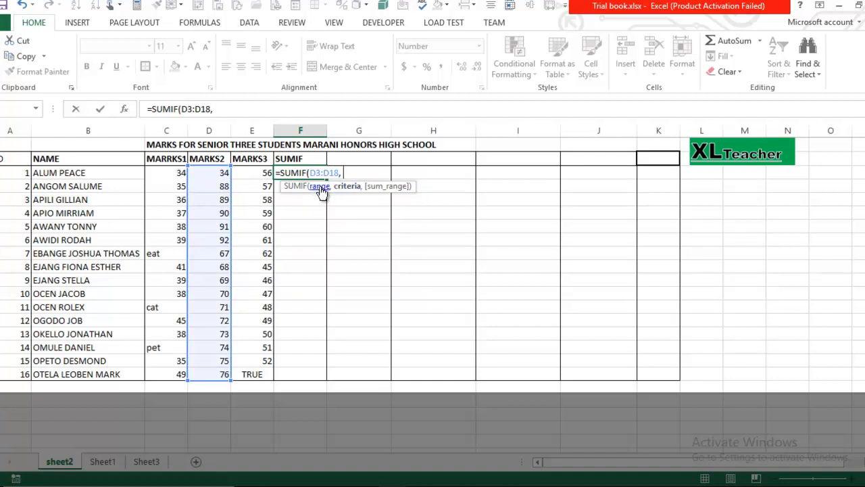
pyautogui.press('BackSpace')
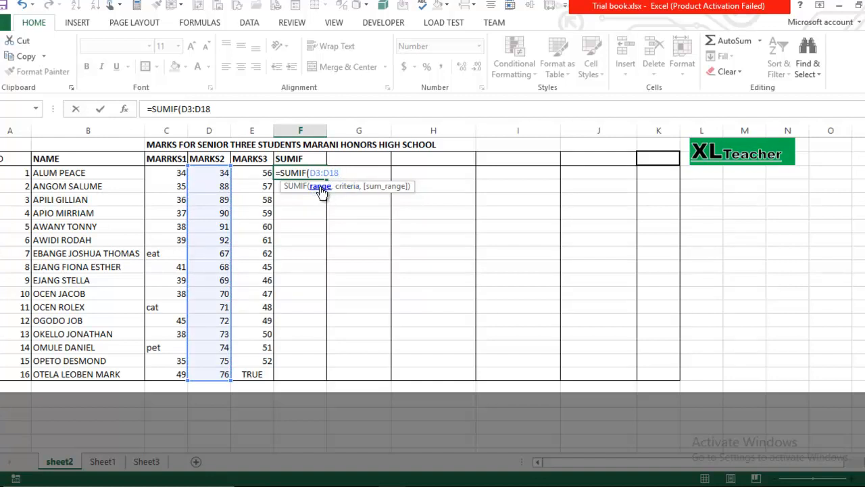
pyautogui.write(',')
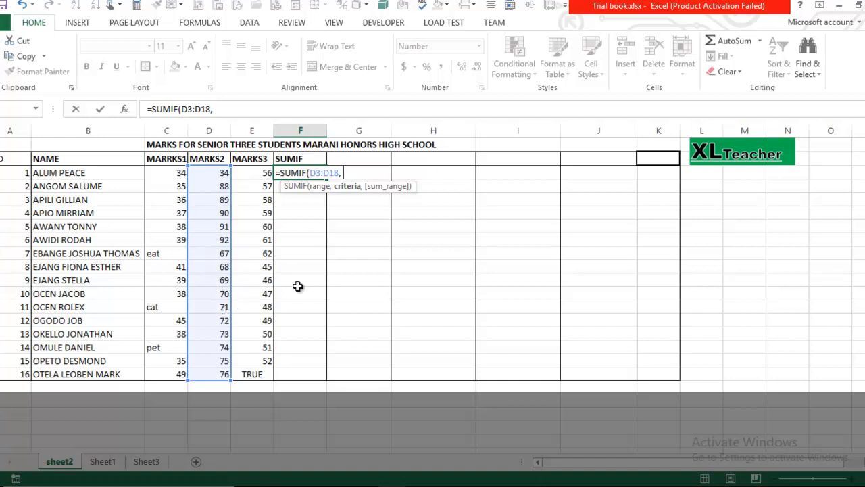
pyautogui.write('">90",')
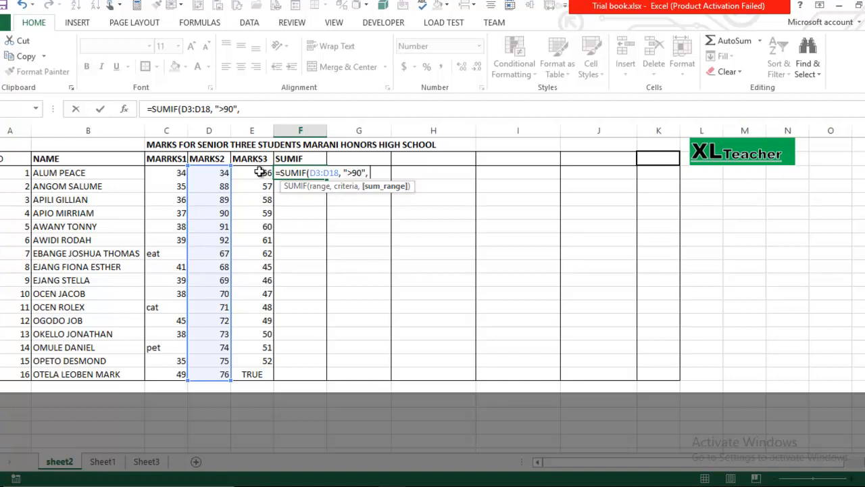
pyautogui.moveTo(260, 172); pyautogui.dragTo(262, 376)
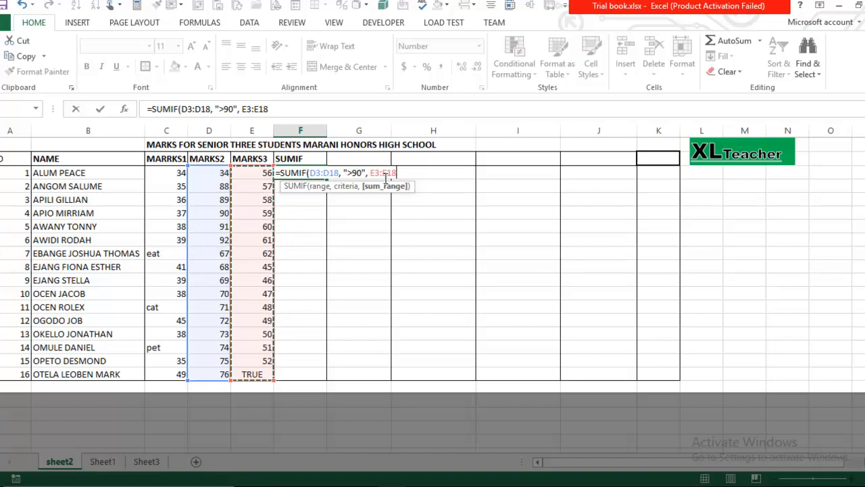
pyautogui.write(')')
pyautogui.press('Return')
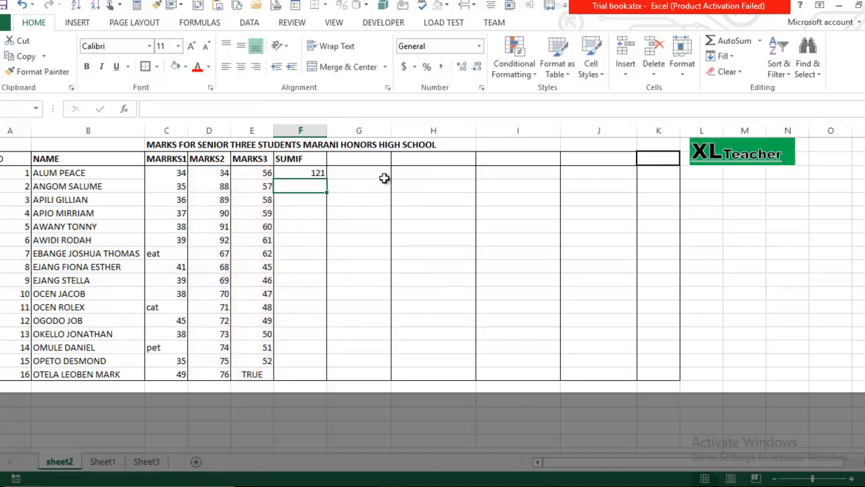
pyautogui.click(317, 173)
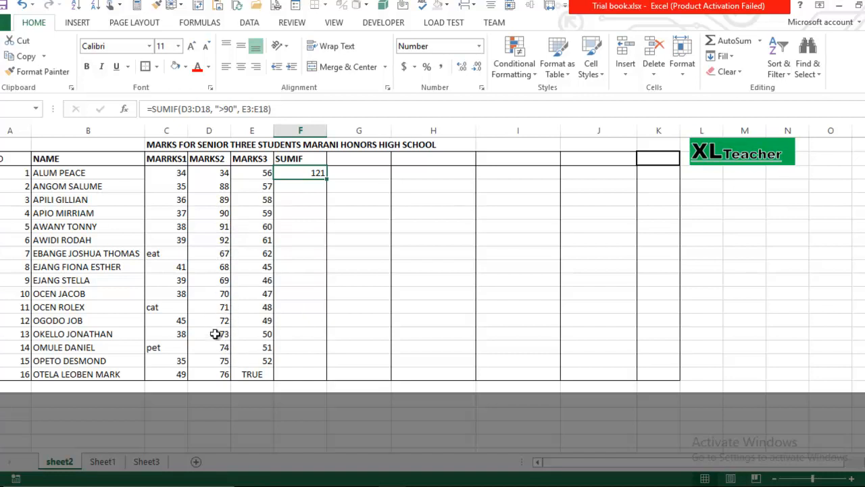
pyautogui.click(264, 229)
pyautogui.click(256, 241)
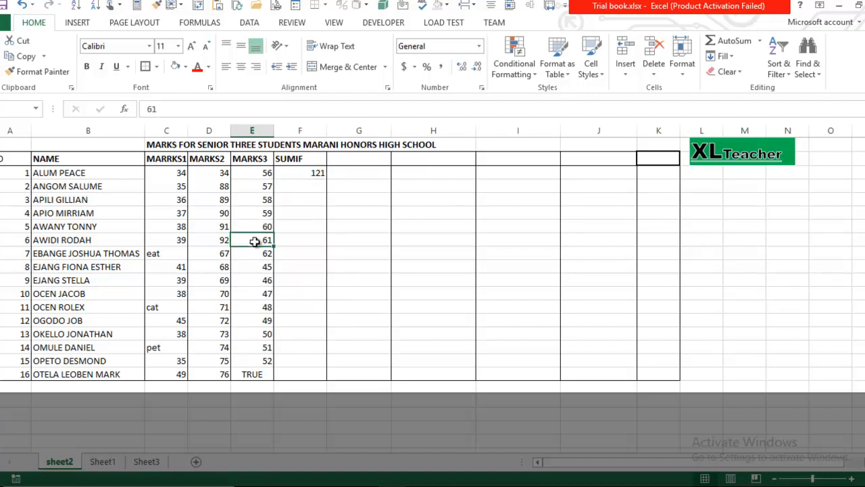
pyautogui.click(257, 230)
pyautogui.click(258, 240)
pyautogui.click(258, 229)
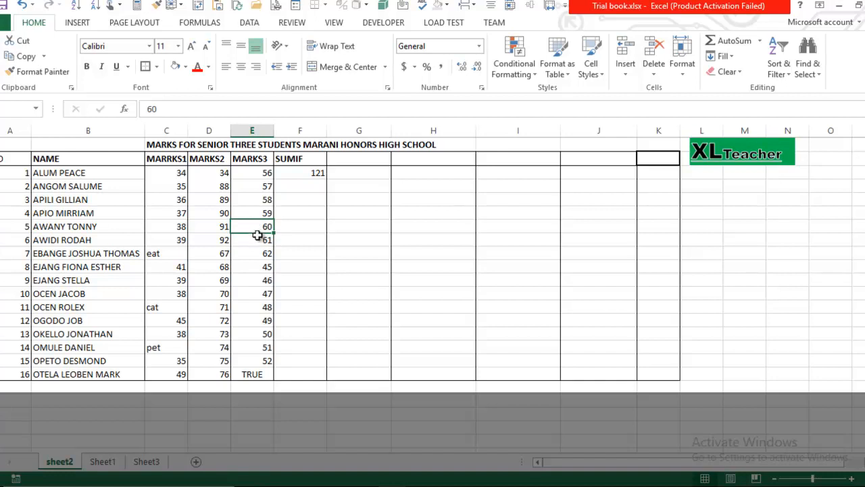
pyautogui.click(258, 240)
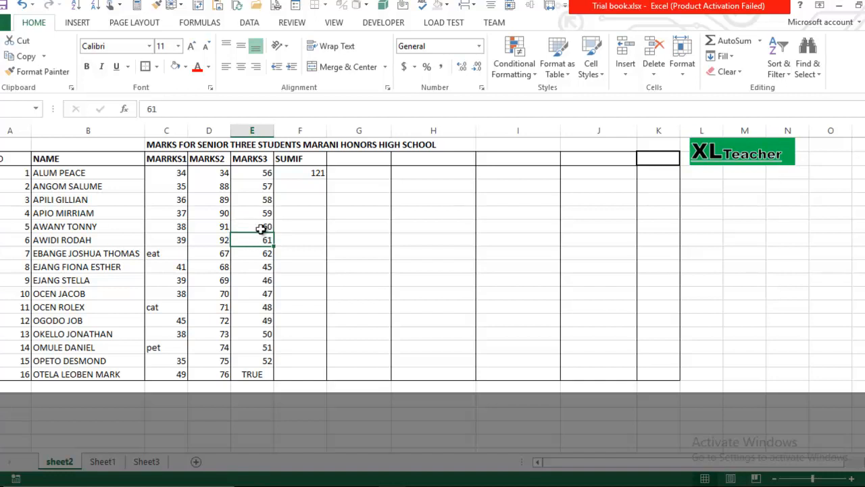
pyautogui.click(312, 175)
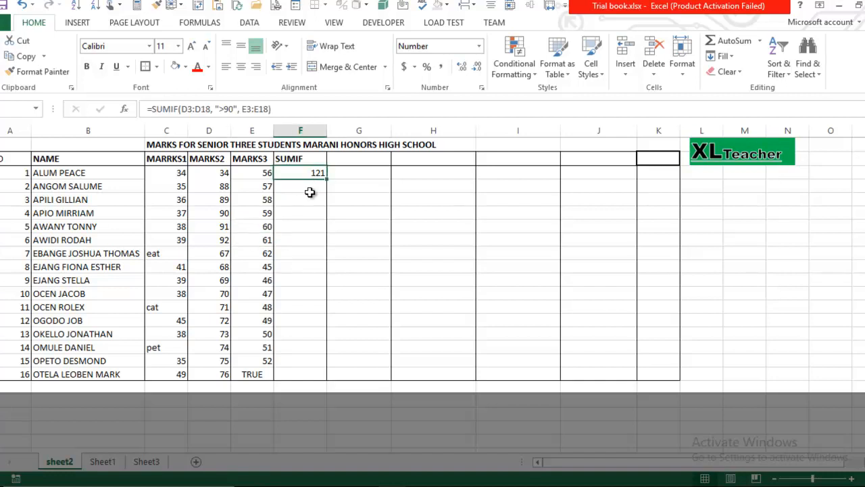
pyautogui.click(330, 174)
pyautogui.click(314, 173)
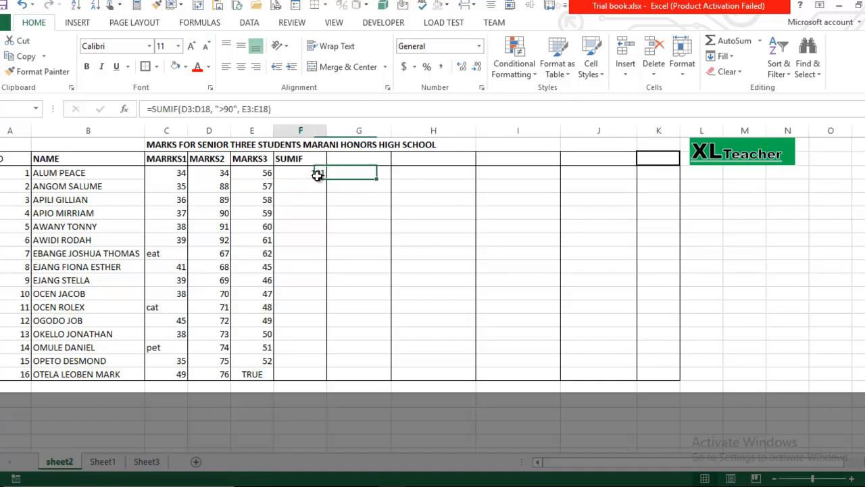
# - Drop the E3:E18 sum range so F3 reads =SUMIF(D3:D18, ">90") showing 183
pyautogui.click(270, 108)
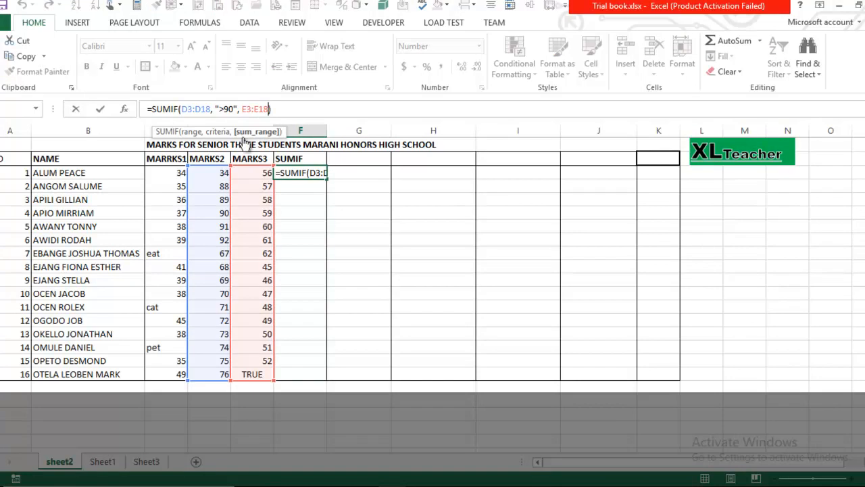
pyautogui.press('BackSpace')
pyautogui.press('BackSpace')
pyautogui.press('BackSpace')
pyautogui.press('BackSpace')
pyautogui.press('BackSpace')
pyautogui.press('BackSpace')
pyautogui.press('BackSpace')
pyautogui.press('BackSpace')
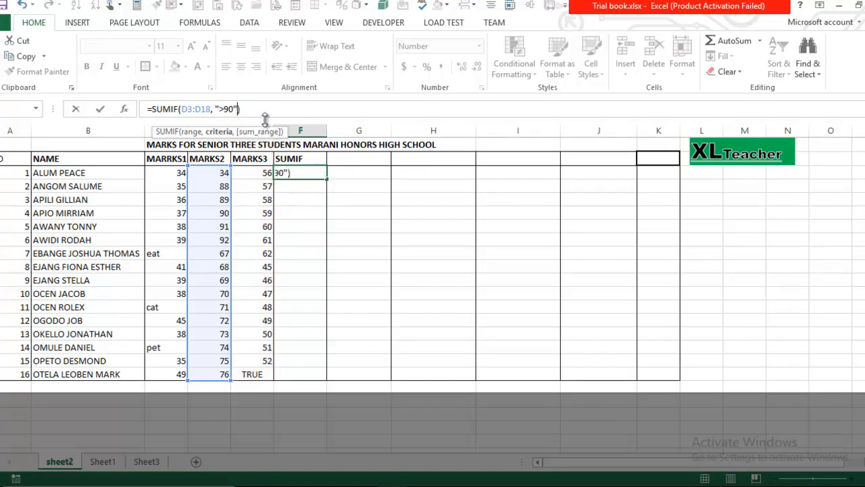
pyautogui.click(252, 110)
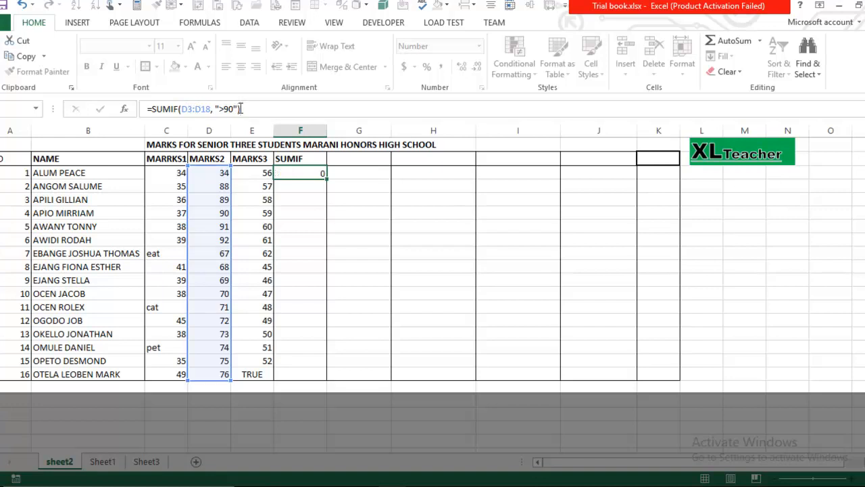
pyautogui.press('Return')
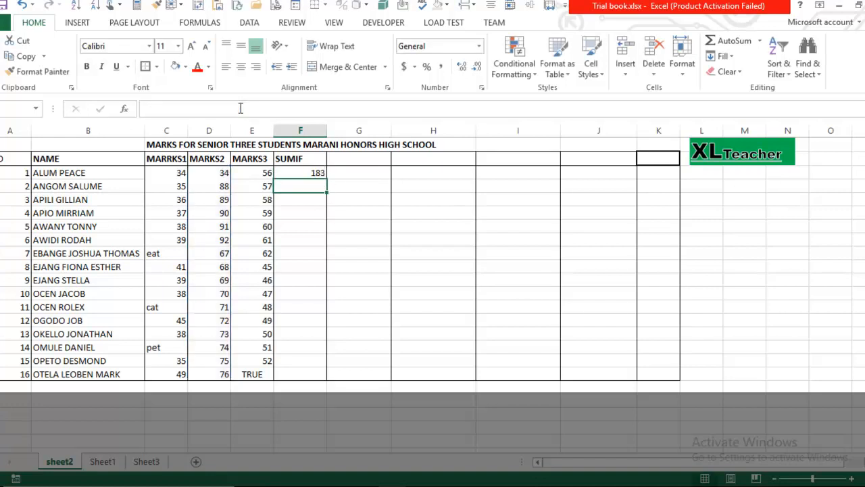
pyautogui.click(303, 175)
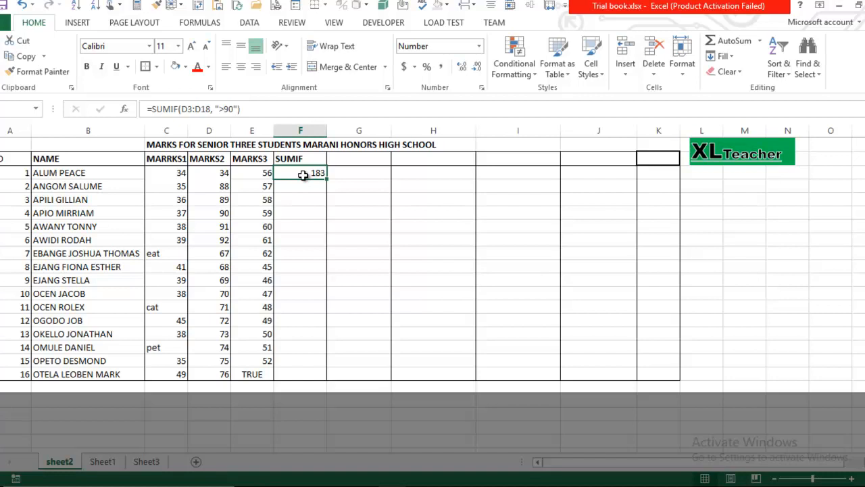
# - Type the label SUMIFS into G3 beside the 183 result
pyautogui.doubleClick(356, 173)
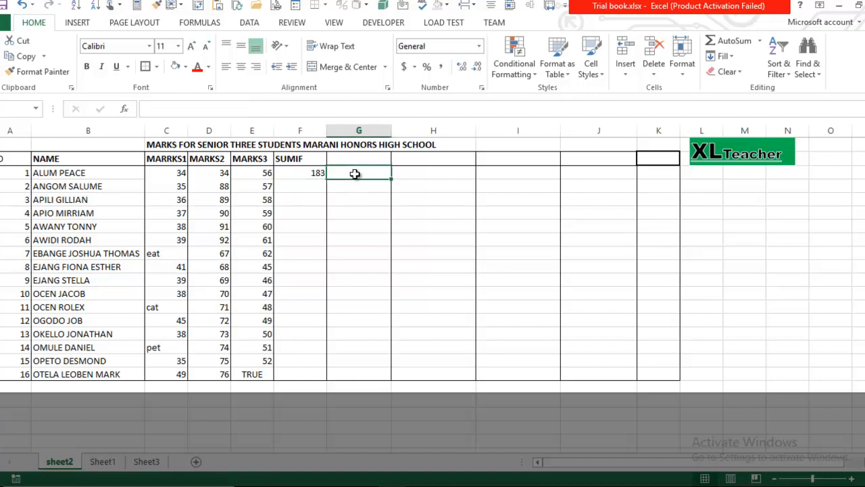
pyautogui.write('SIM')
pyautogui.press('BackSpace')
pyautogui.write('UMIFS')
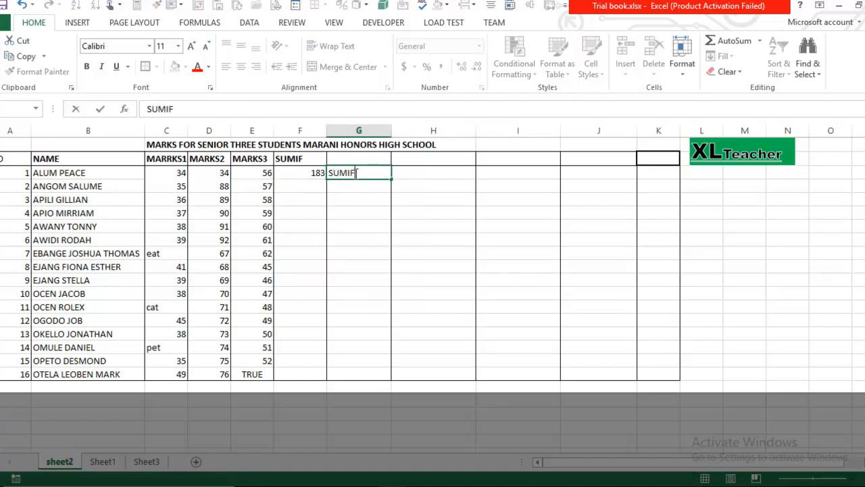
pyautogui.press('Return')
pyautogui.press('Down')
pyautogui.press('Down')
pyautogui.press('Down')
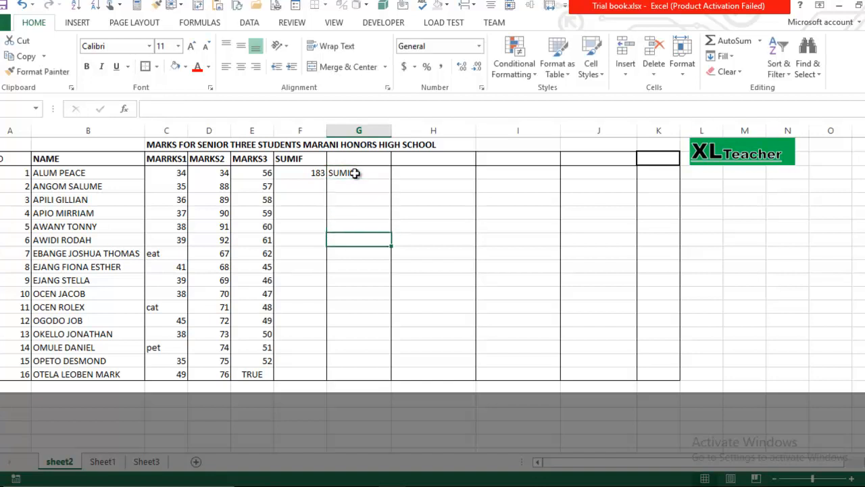
pyautogui.click(355, 173)
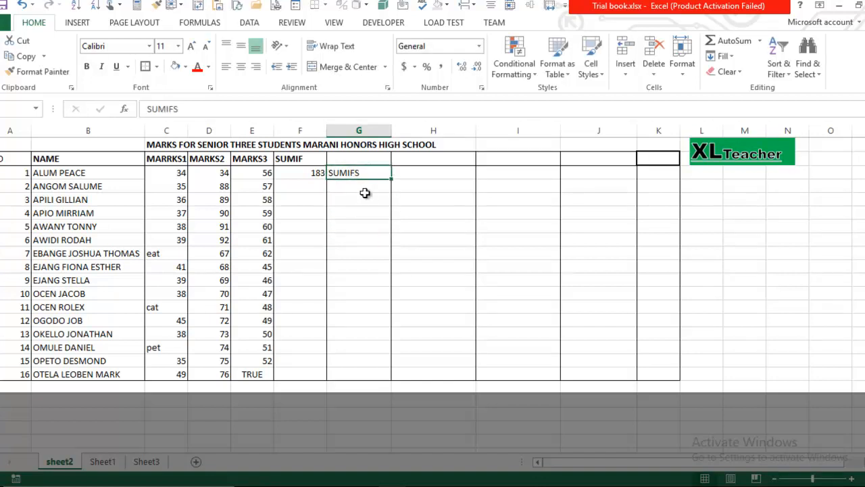